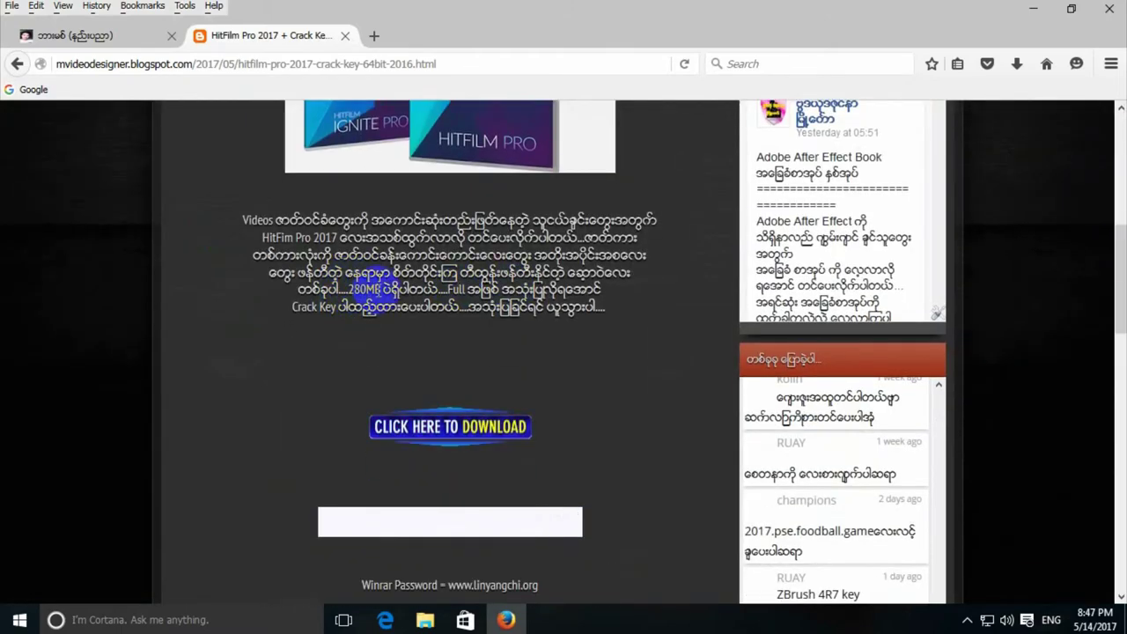
# Step: Read the HitFilm Pro 2017 description paragraph on the blog page, including the download size and crack key note
pyautogui.moveTo(385, 289); pyautogui.dragTo(348, 289)
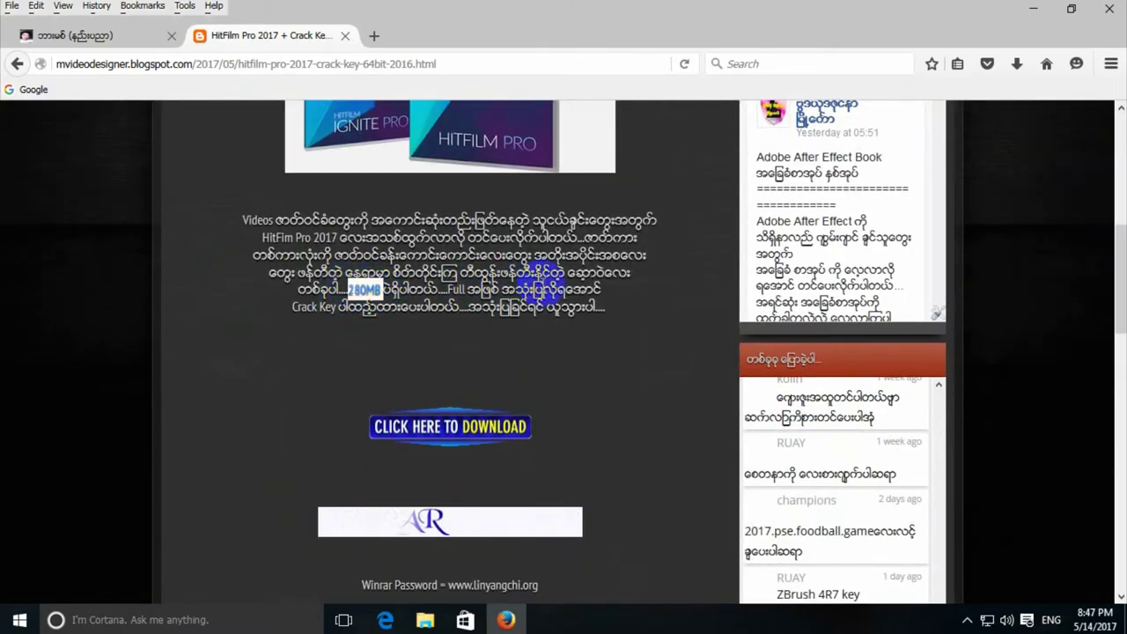
pyautogui.moveTo(638, 316); pyautogui.dragTo(237, 217)
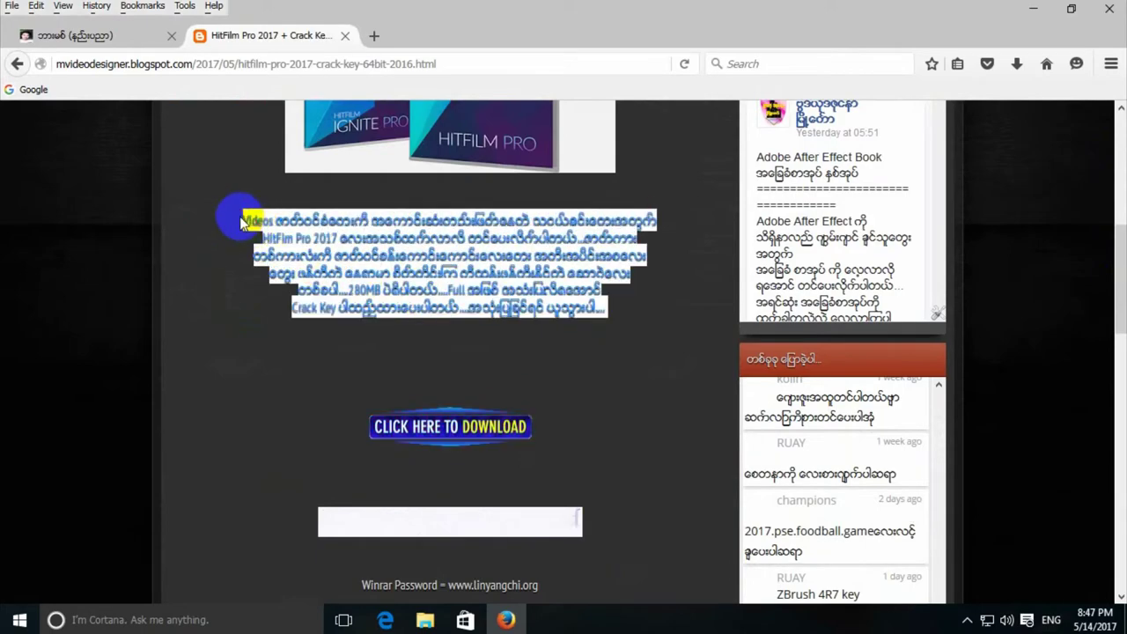
pyautogui.click(507, 327)
pyautogui.moveTo(1114, 262); pyautogui.dragTo(1114, 186)
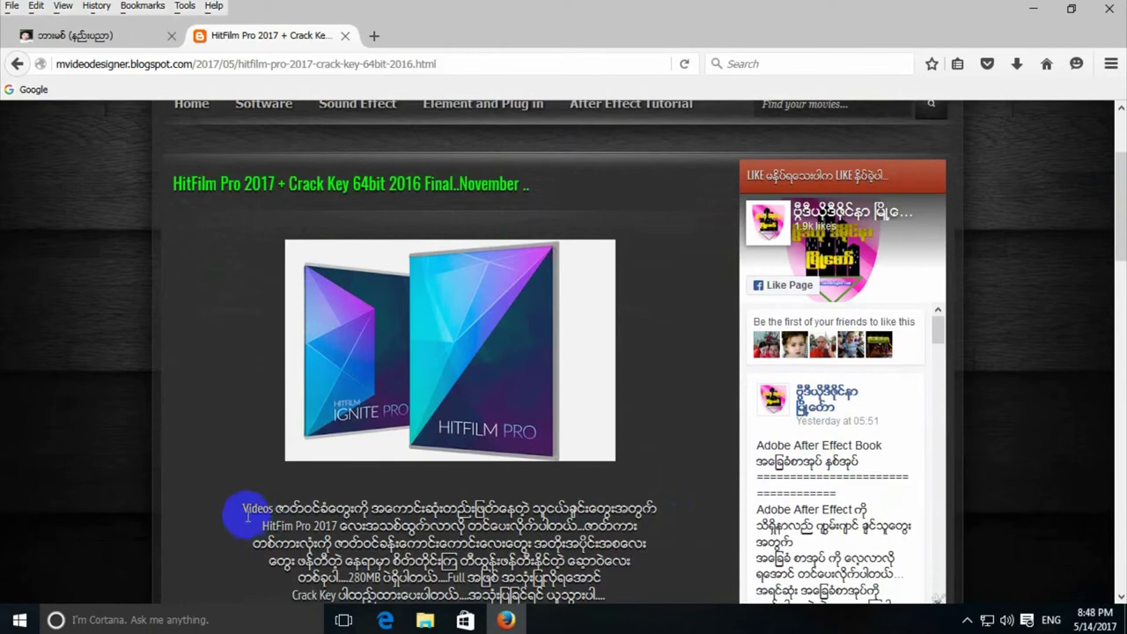
pyautogui.moveTo(236, 505); pyautogui.dragTo(649, 534)
pyautogui.click(649, 534)
pyautogui.moveTo(1107, 201); pyautogui.dragTo(1109, 219)
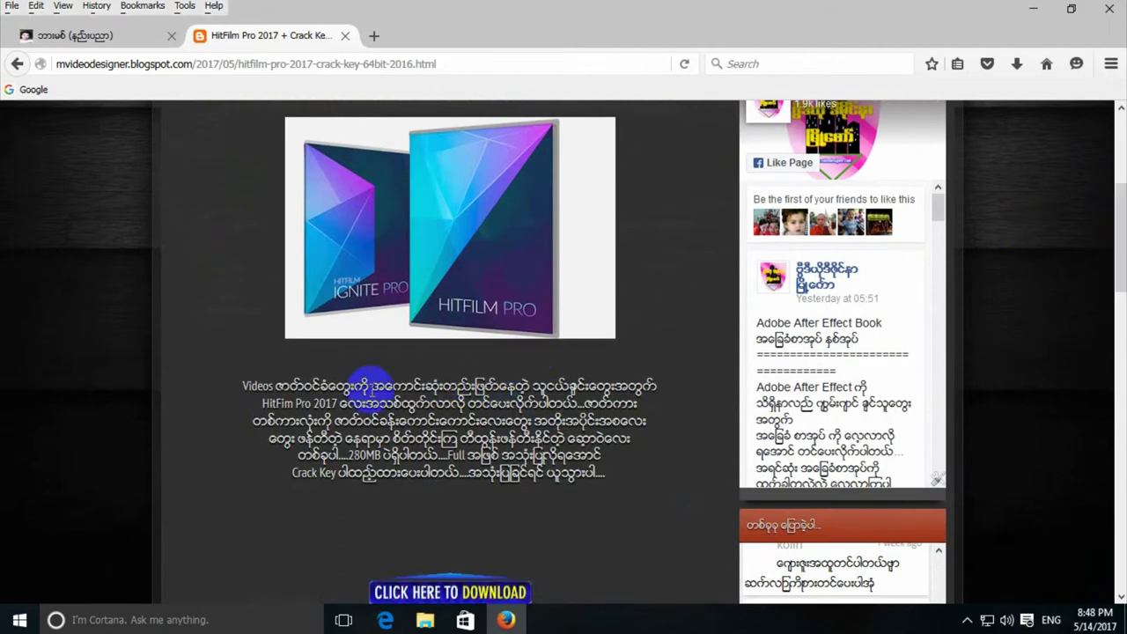
pyautogui.moveTo(607, 473); pyautogui.dragTo(259, 380)
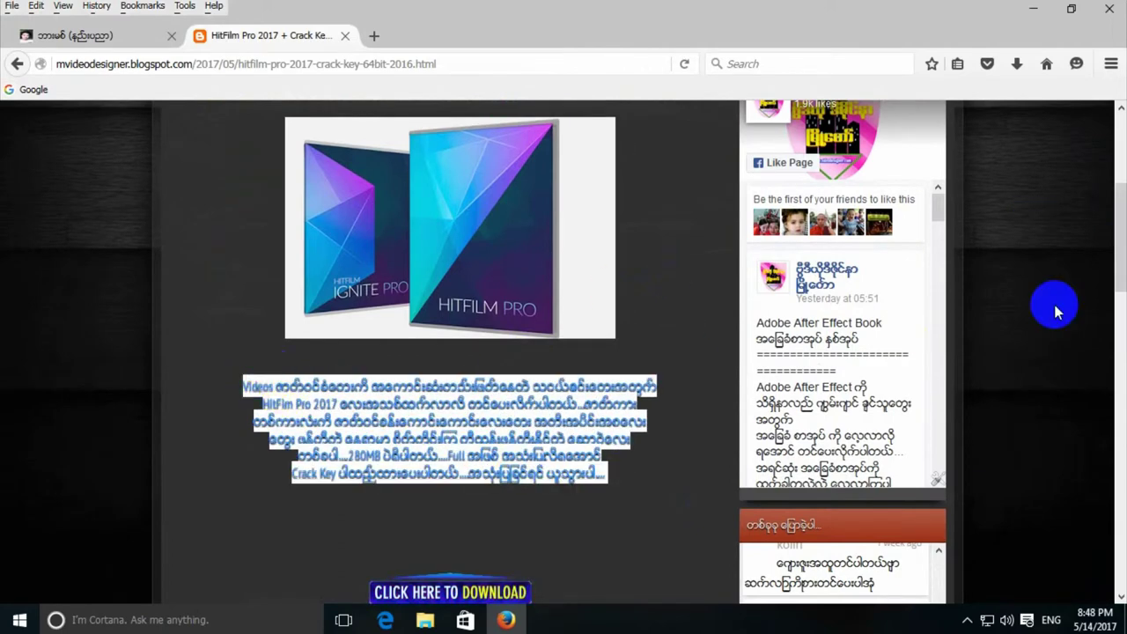
pyautogui.scroll(-3, 1051, 301)
pyautogui.click(648, 381)
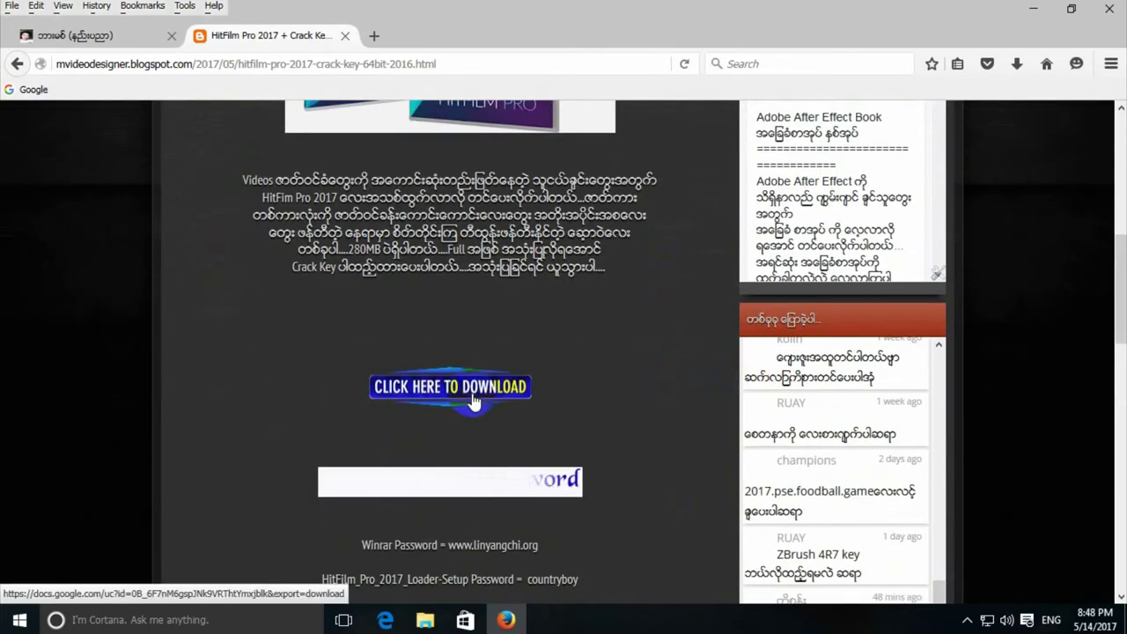
# Step: Examine the WinRAR archive password and the Loader-Setup password listed below the download link
pyautogui.click(1120, 249)
pyautogui.moveTo(1120, 249); pyautogui.dragTo(1120, 280)
pyautogui.moveTo(441, 399); pyautogui.dragTo(554, 401)
pyautogui.click(555, 401)
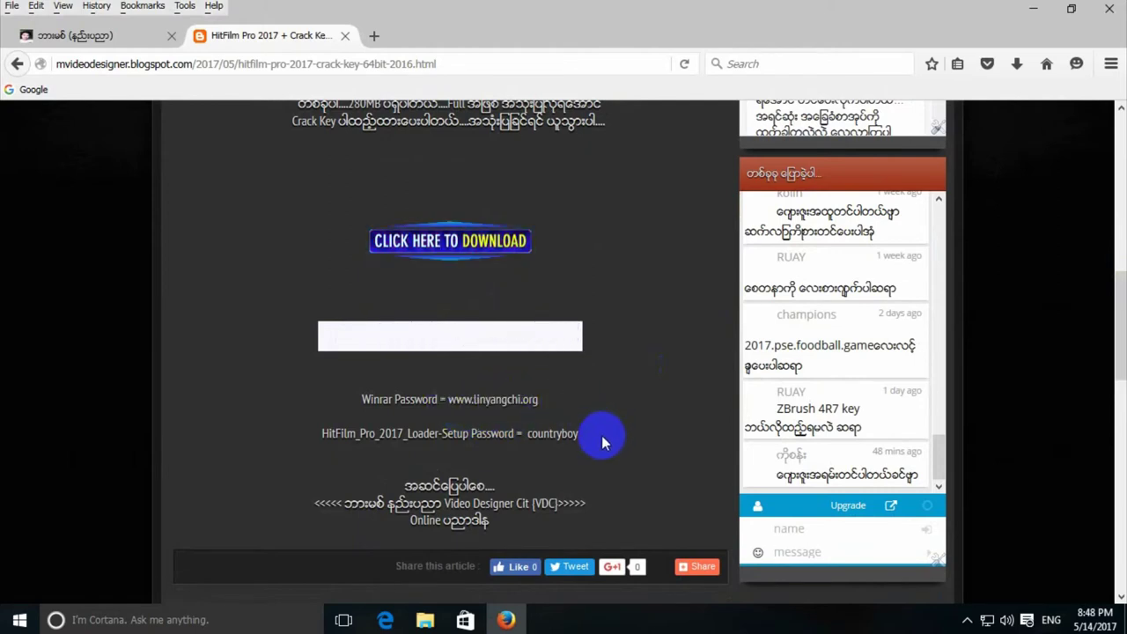
pyautogui.moveTo(596, 437); pyautogui.dragTo(526, 438)
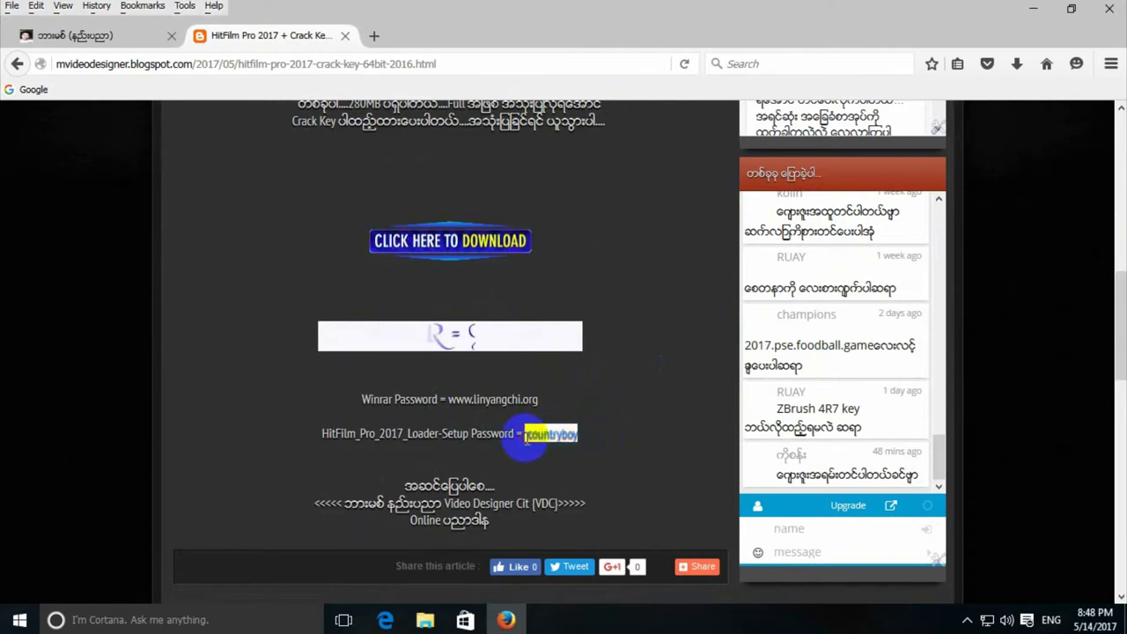
pyautogui.click(588, 409)
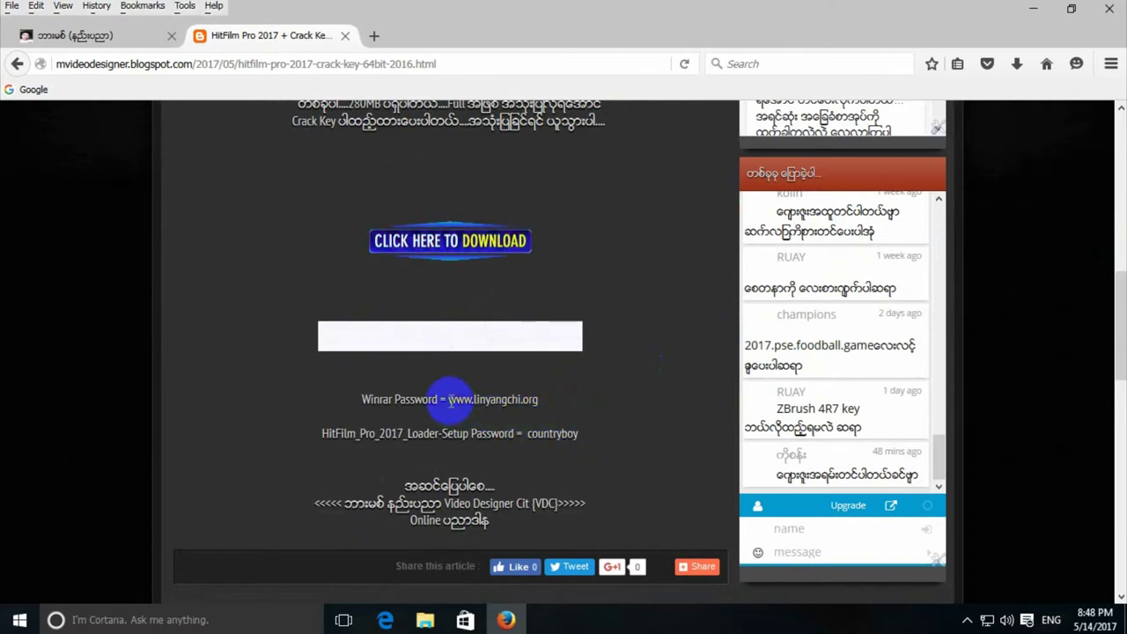
pyautogui.moveTo(450, 398); pyautogui.dragTo(558, 397)
pyautogui.click(573, 397)
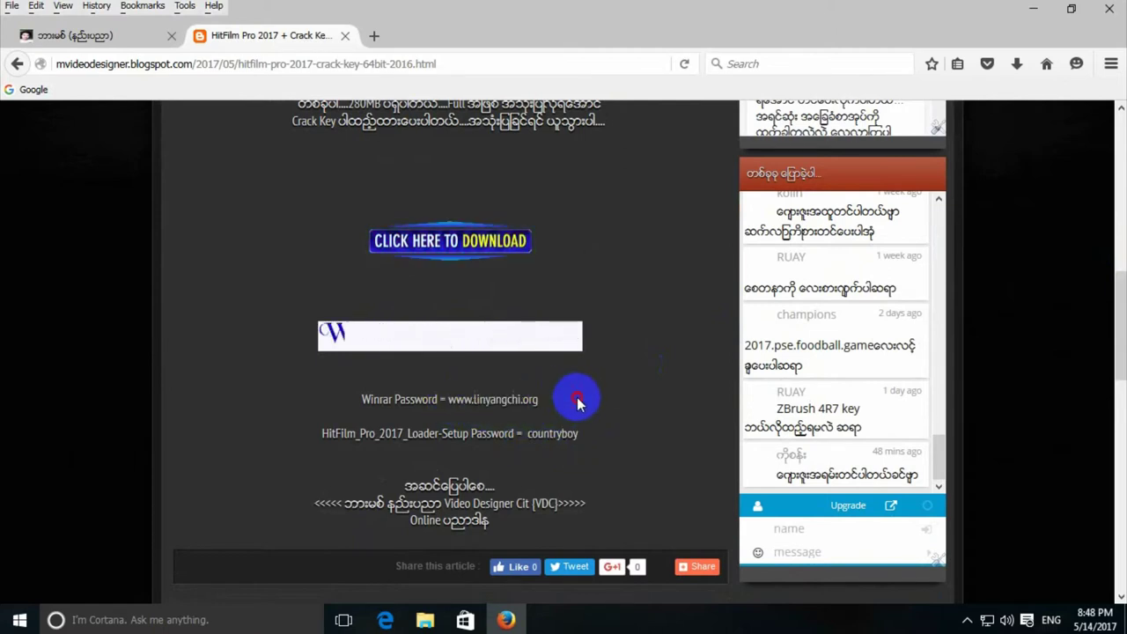
pyautogui.moveTo(528, 433); pyautogui.dragTo(586, 436)
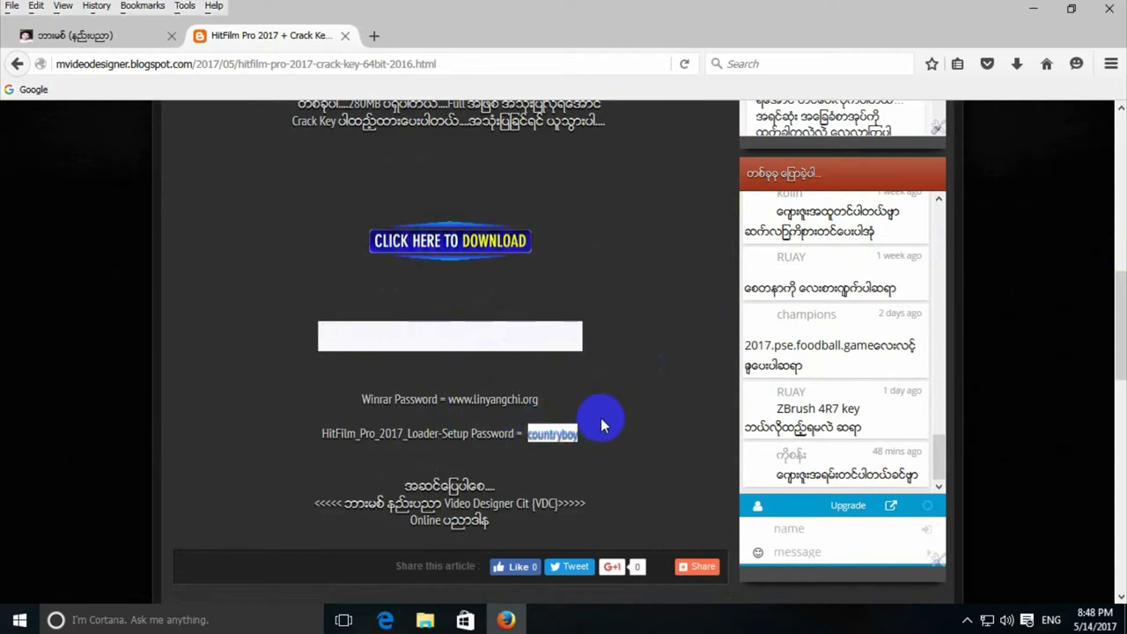
pyautogui.click(554, 439)
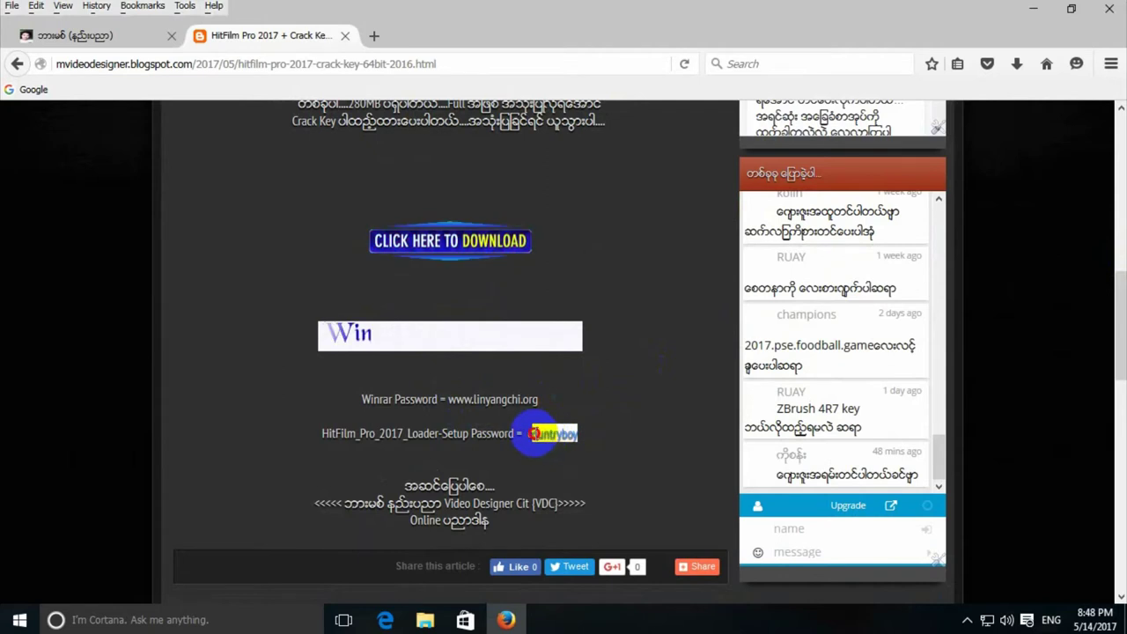
pyautogui.click(506, 399)
pyautogui.moveTo(506, 398); pyautogui.dragTo(444, 401)
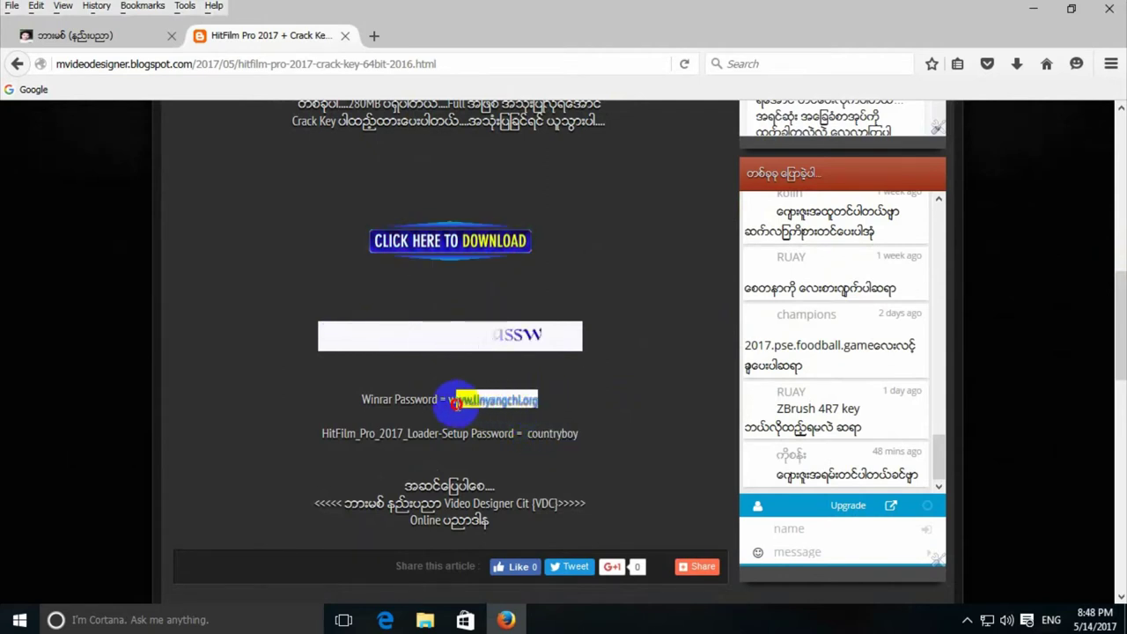
pyautogui.click(571, 383)
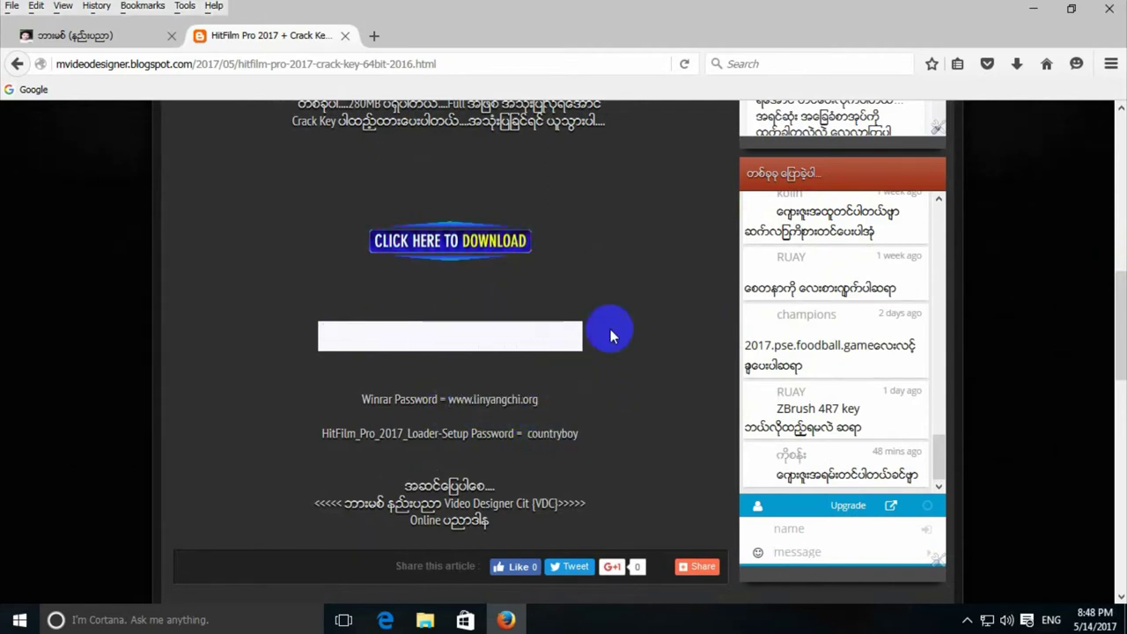
# Step: Switch from the browser to the desktop, refresh it, and open the HitFilm Pro 2017 folder in a maximized File Explorer window
pyautogui.click(1033, 9)
pyautogui.rightClick(492, 232)
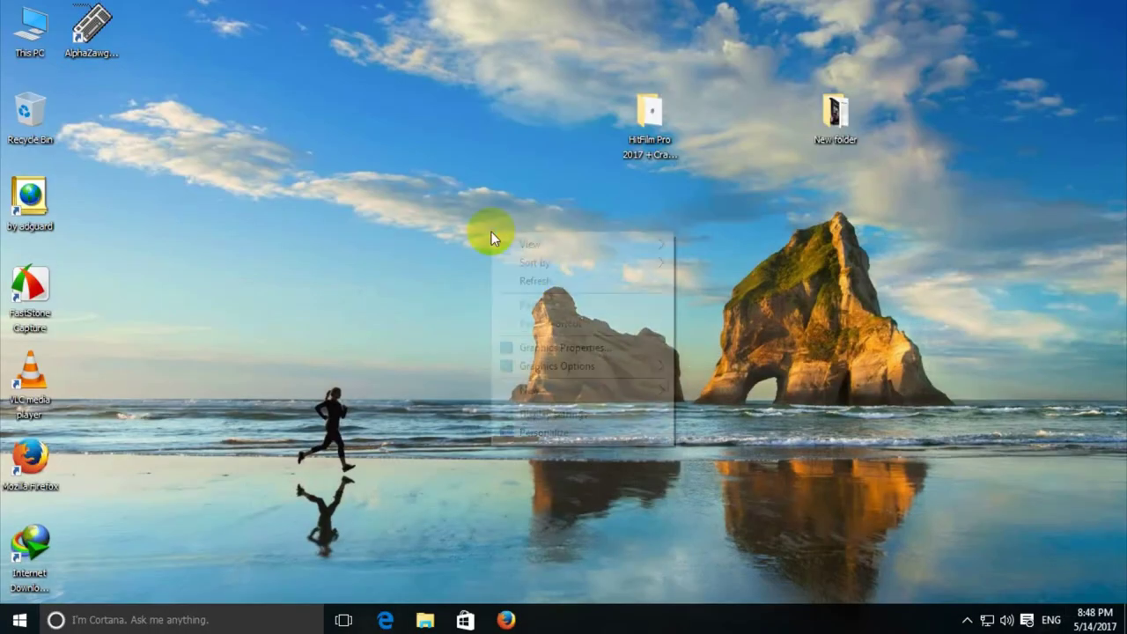
pyautogui.click(516, 279)
pyautogui.click(651, 156)
pyautogui.doubleClick(659, 151)
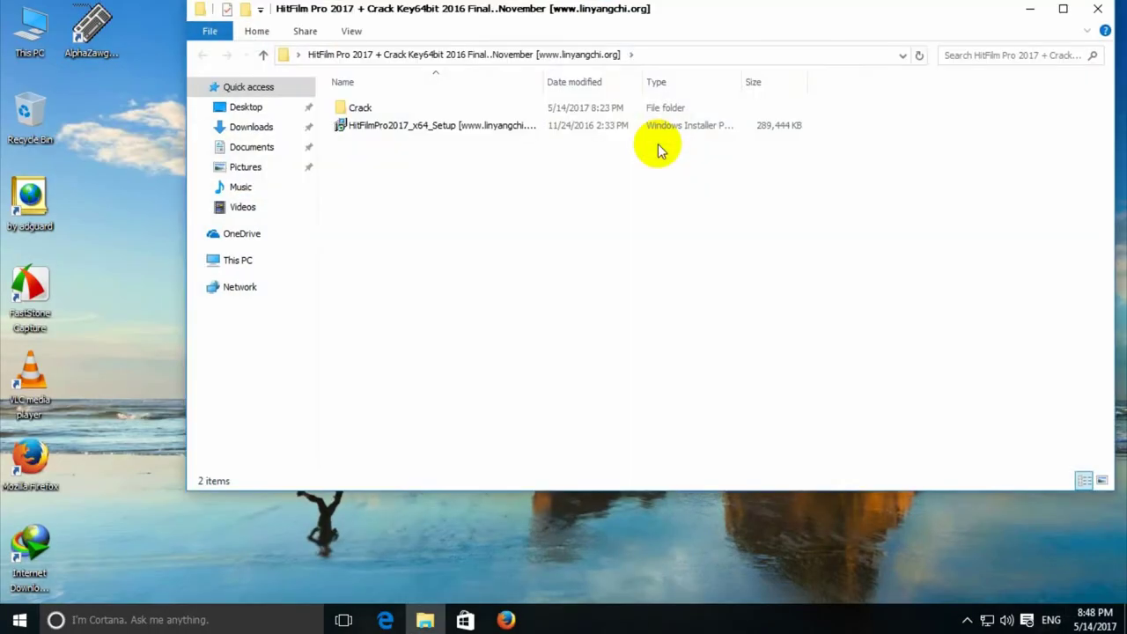
pyautogui.click(1059, 12)
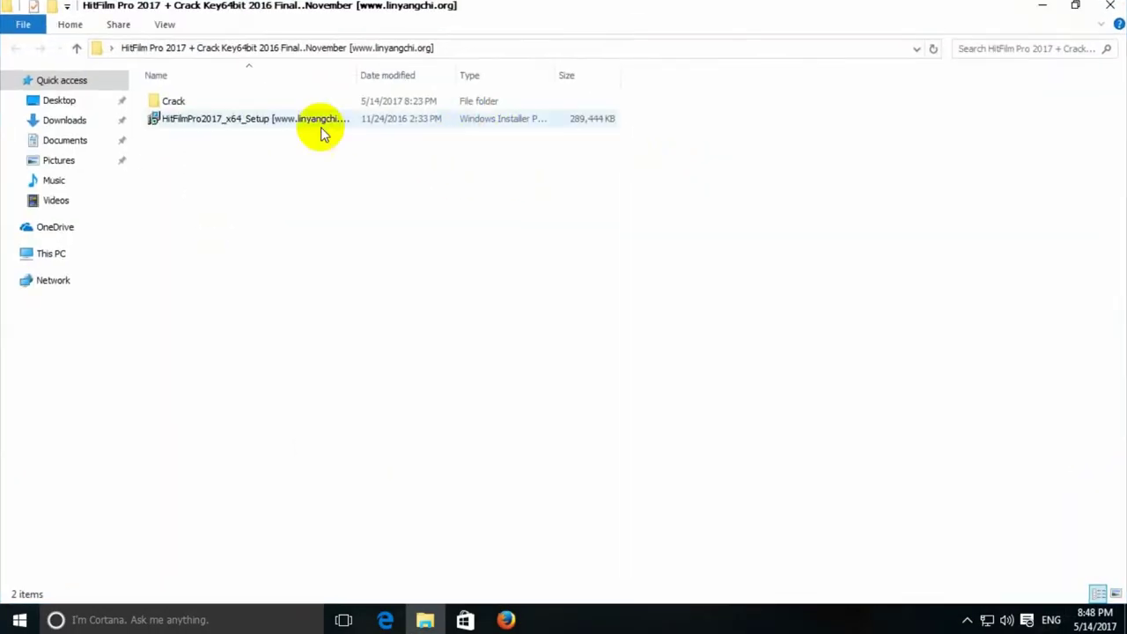
# Step: Launch the HitFilmPro2017_x64_Setup installer and accept the terms of its license agreement
pyautogui.doubleClick(240, 122)
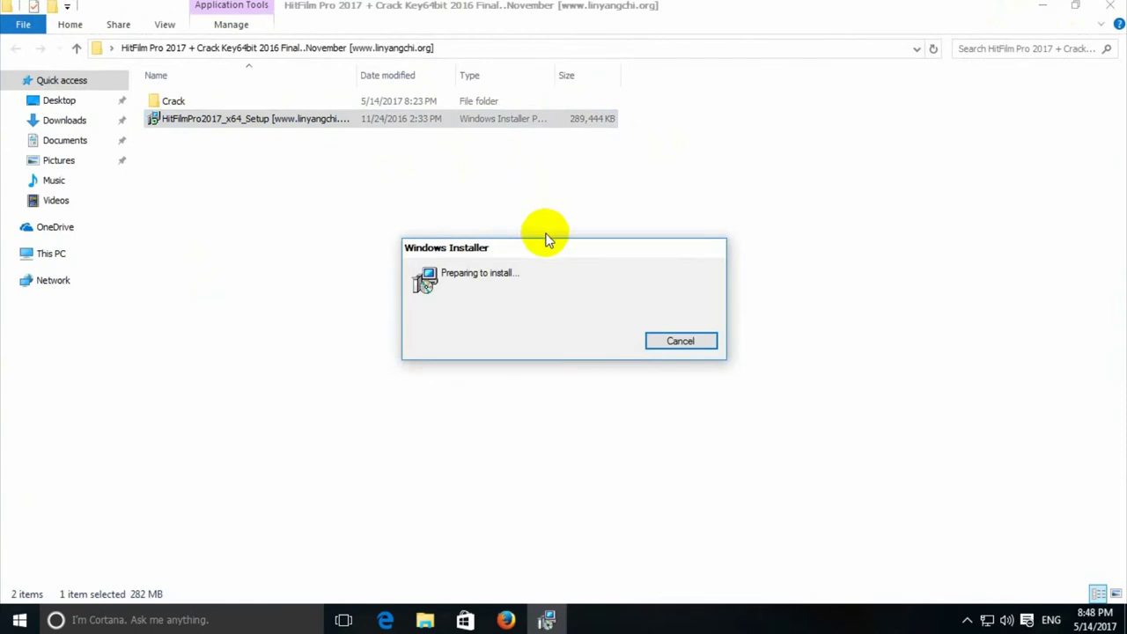
pyautogui.moveTo(558, 163); pyautogui.dragTo(589, 180)
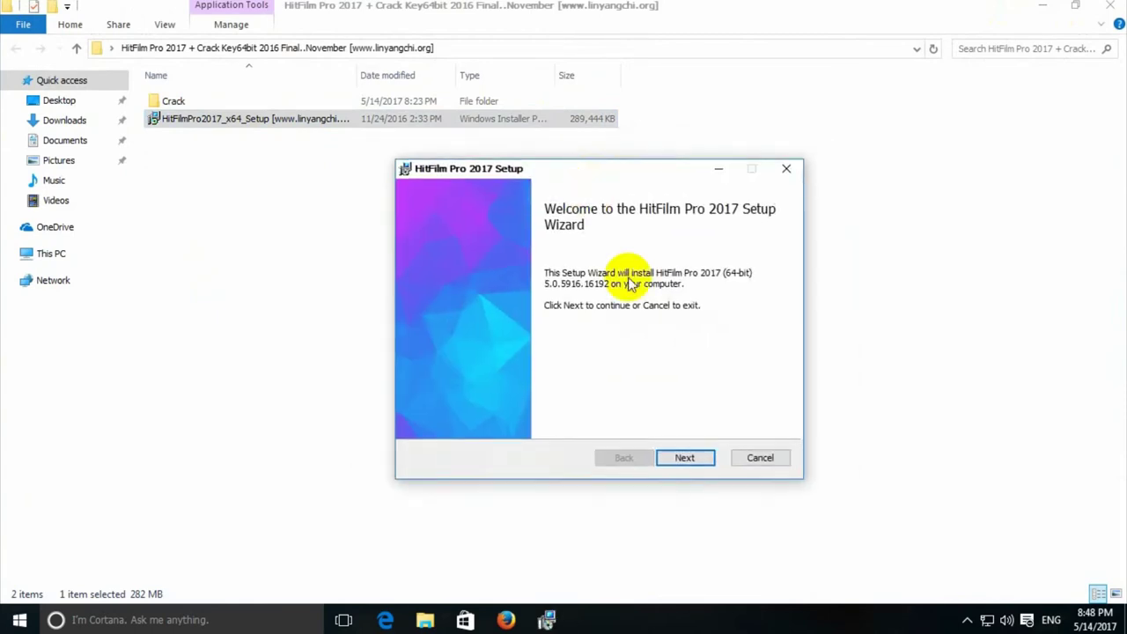
pyautogui.click(687, 458)
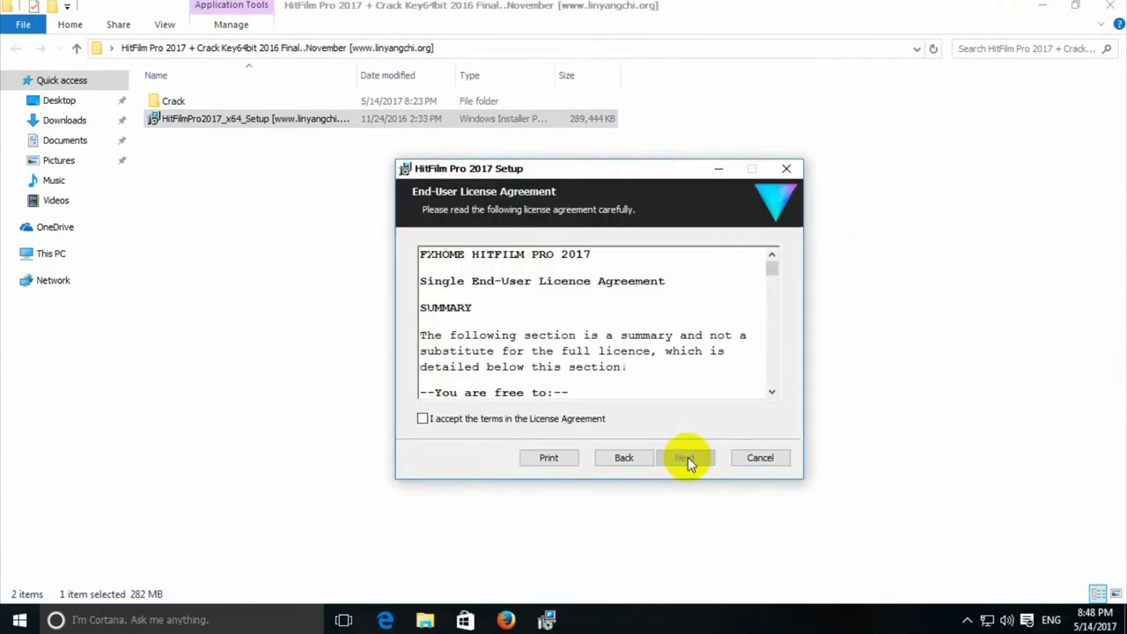
pyautogui.click(424, 419)
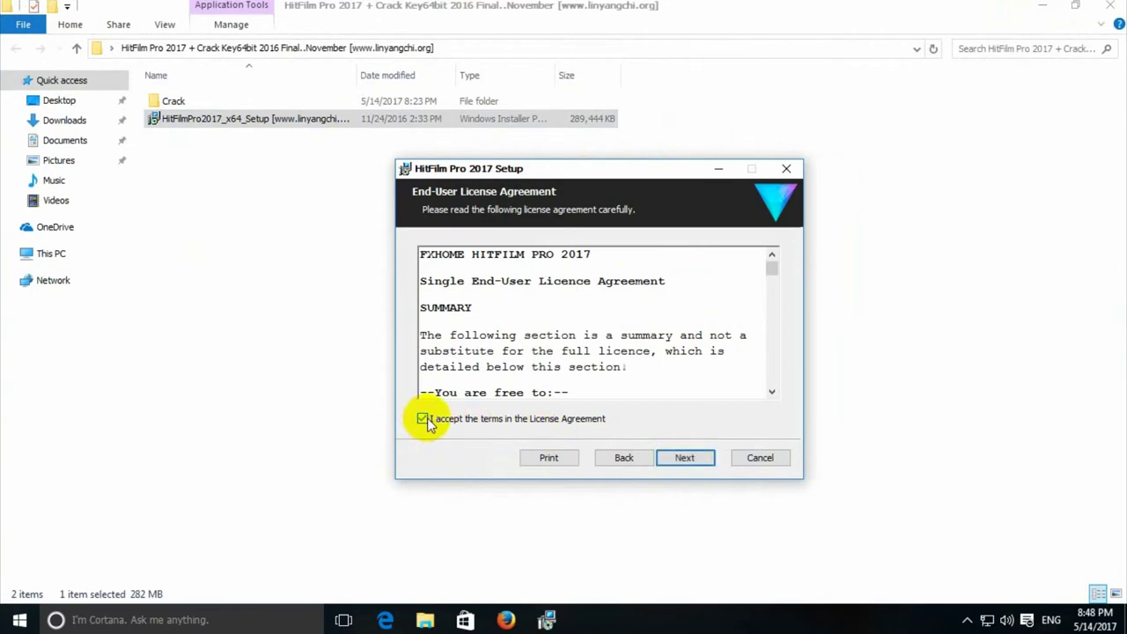
pyautogui.click(684, 457)
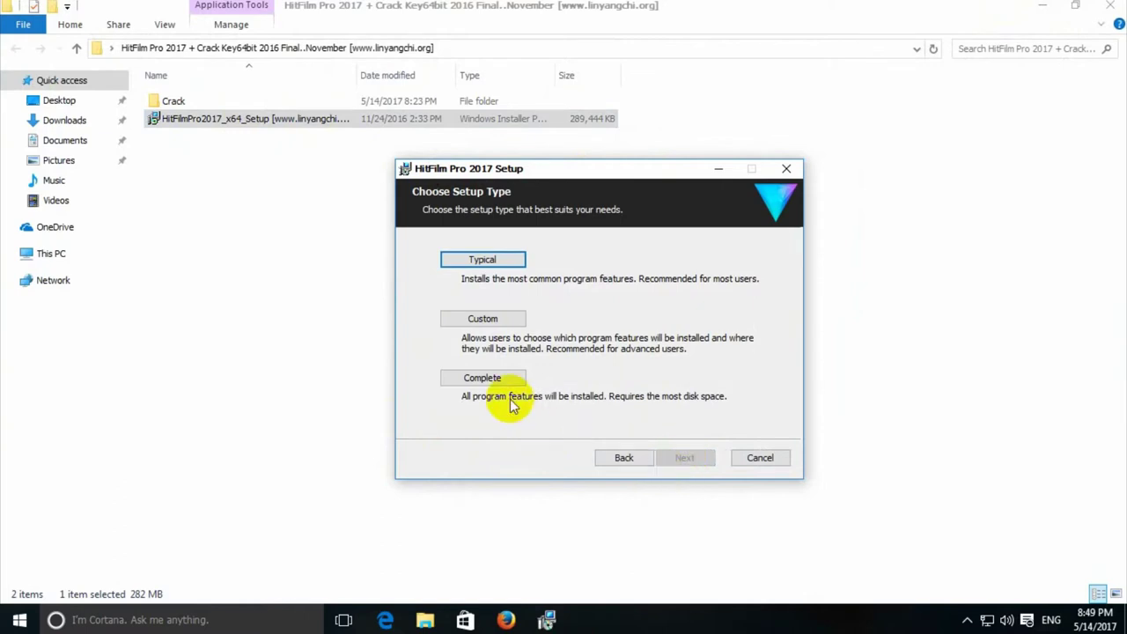
# Step: Install HitFilm Pro 2017 with the Complete setup type and finish the wizard with Start HitFilm Pro 2017 enabled
pyautogui.click(499, 381)
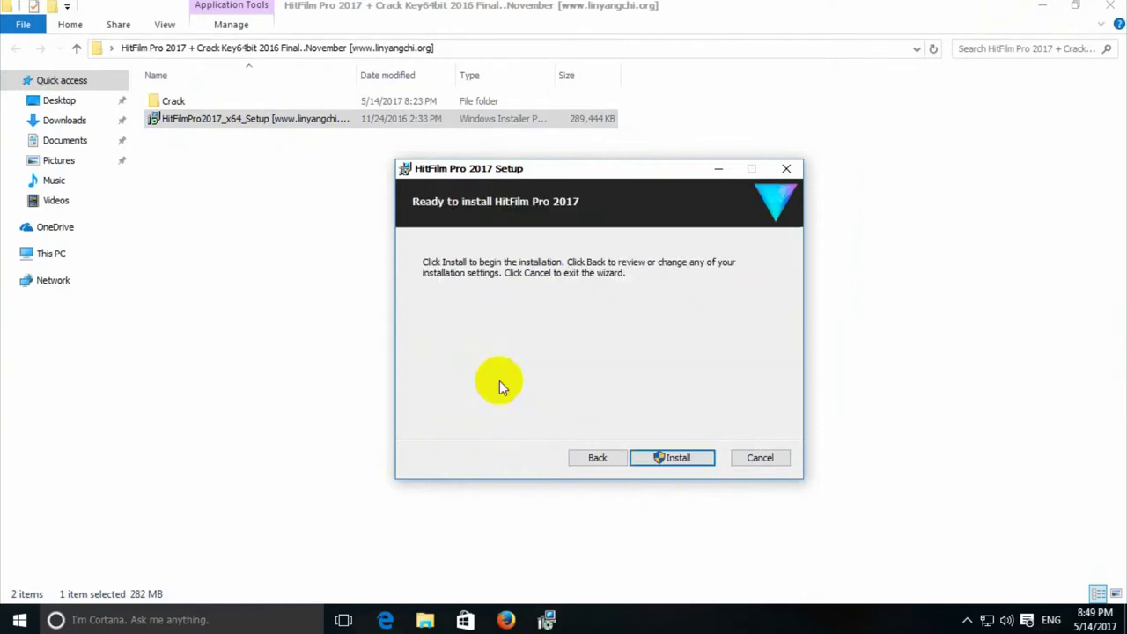
pyautogui.click(688, 459)
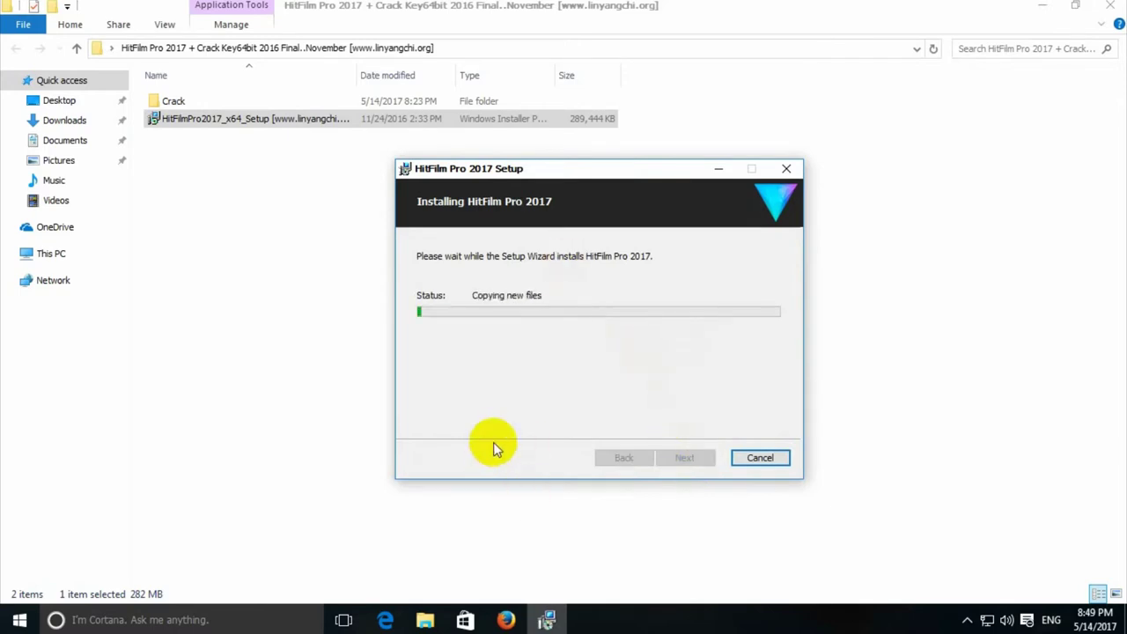
pyautogui.moveTo(533, 173); pyautogui.dragTo(465, 159)
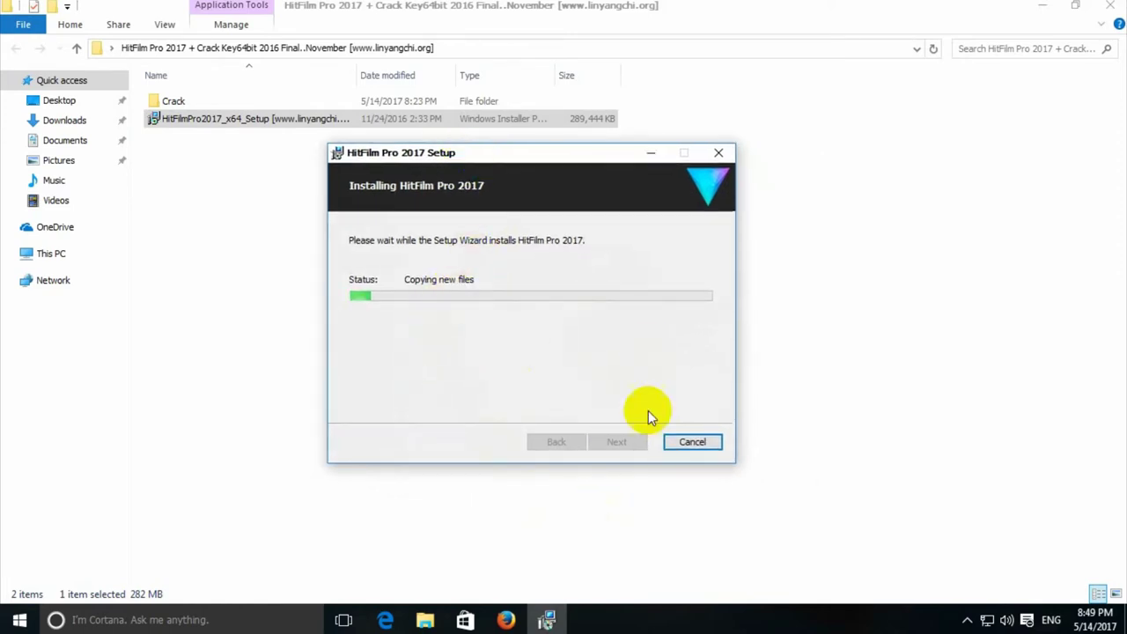
pyautogui.moveTo(420, 155); pyautogui.dragTo(496, 168)
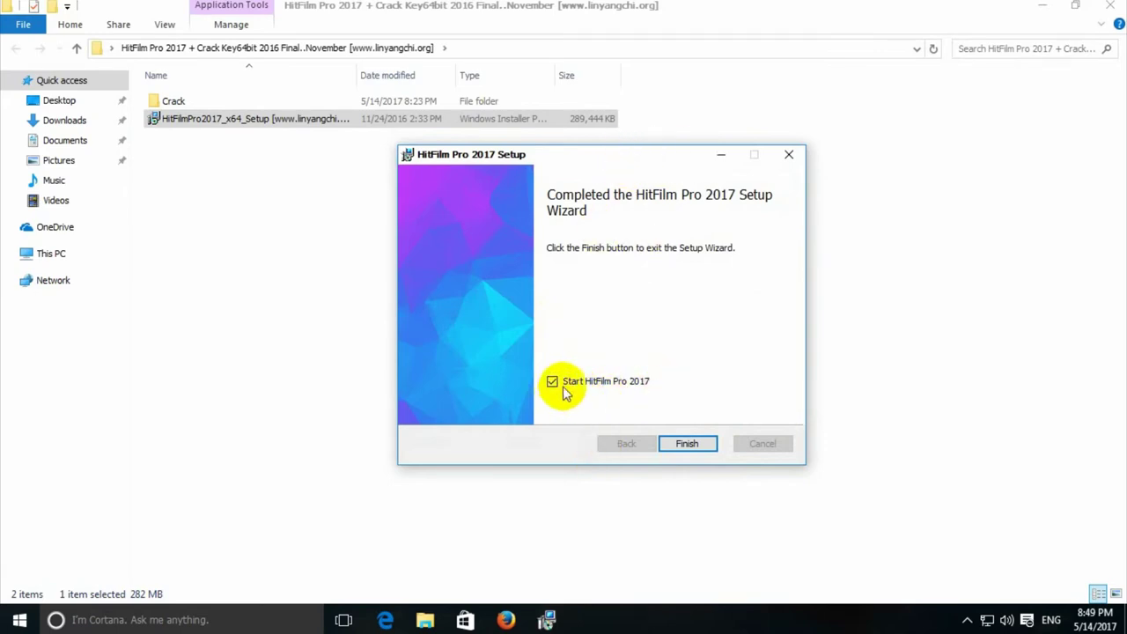
pyautogui.moveTo(627, 157); pyautogui.dragTo(602, 149)
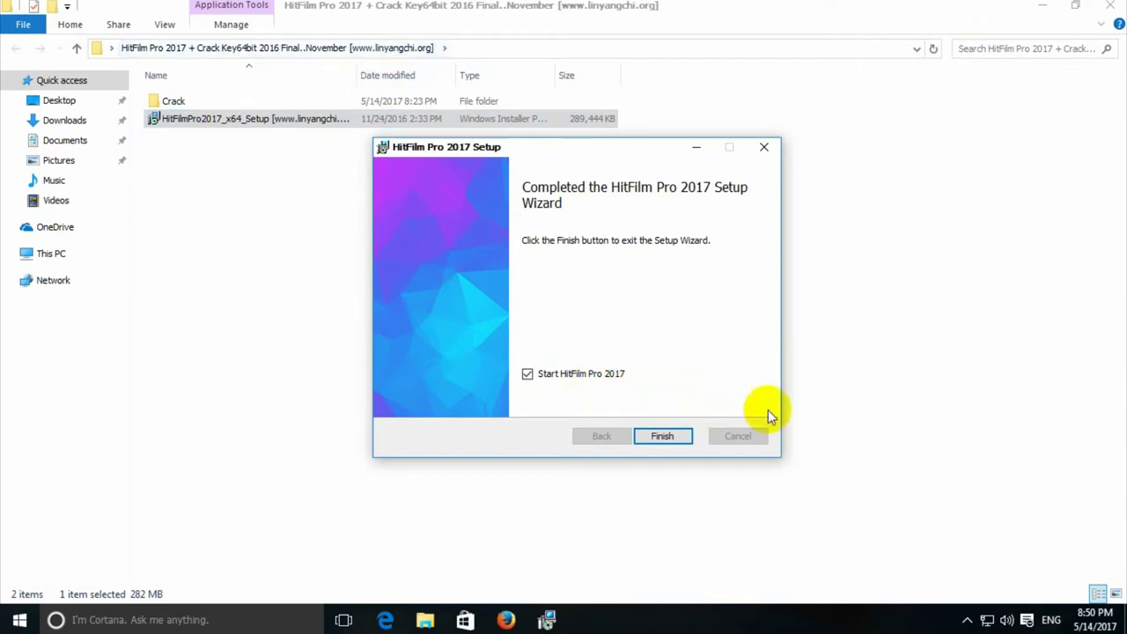
pyautogui.click(665, 439)
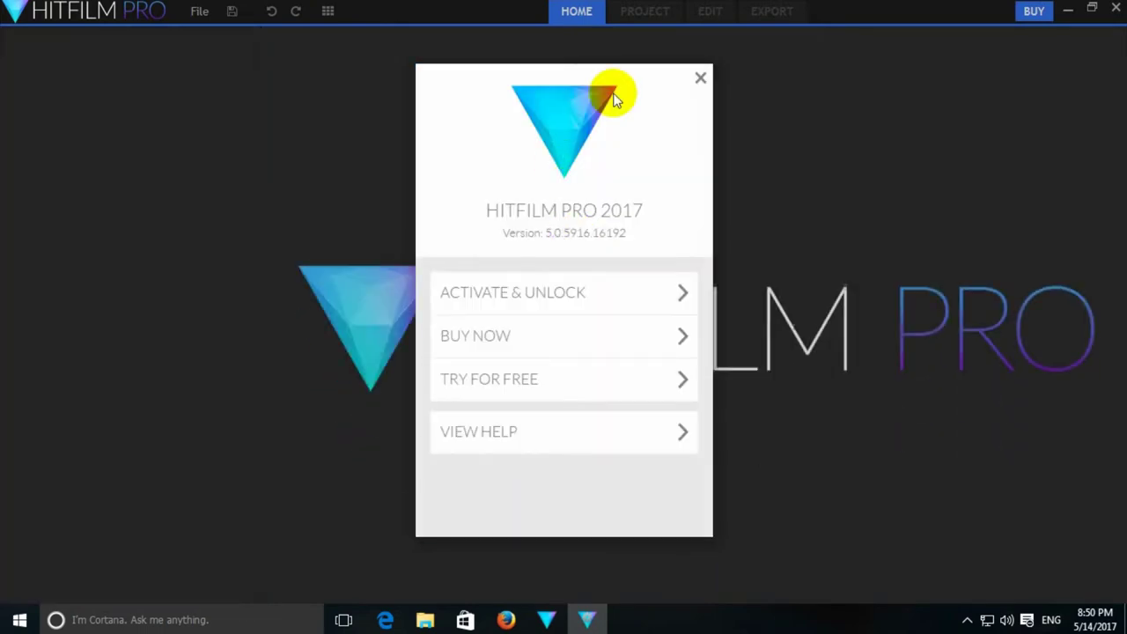
# Step: Close the HitFilm Pro activation window and the program, and open the Crack folder in a restored, smaller window
pyautogui.click(699, 82)
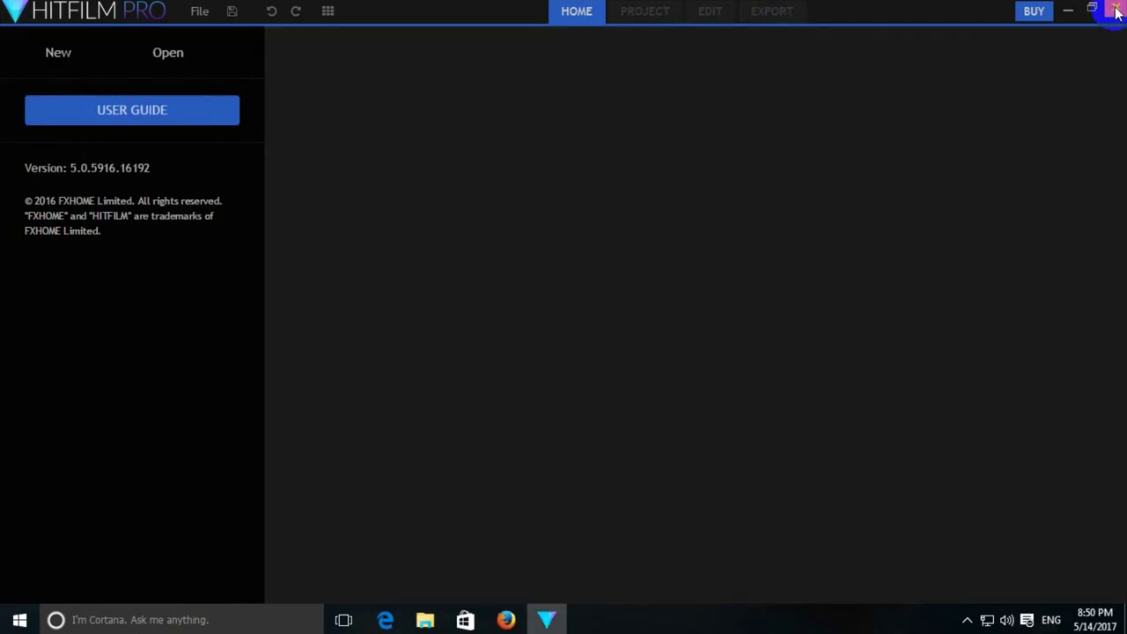
pyautogui.click(1114, 10)
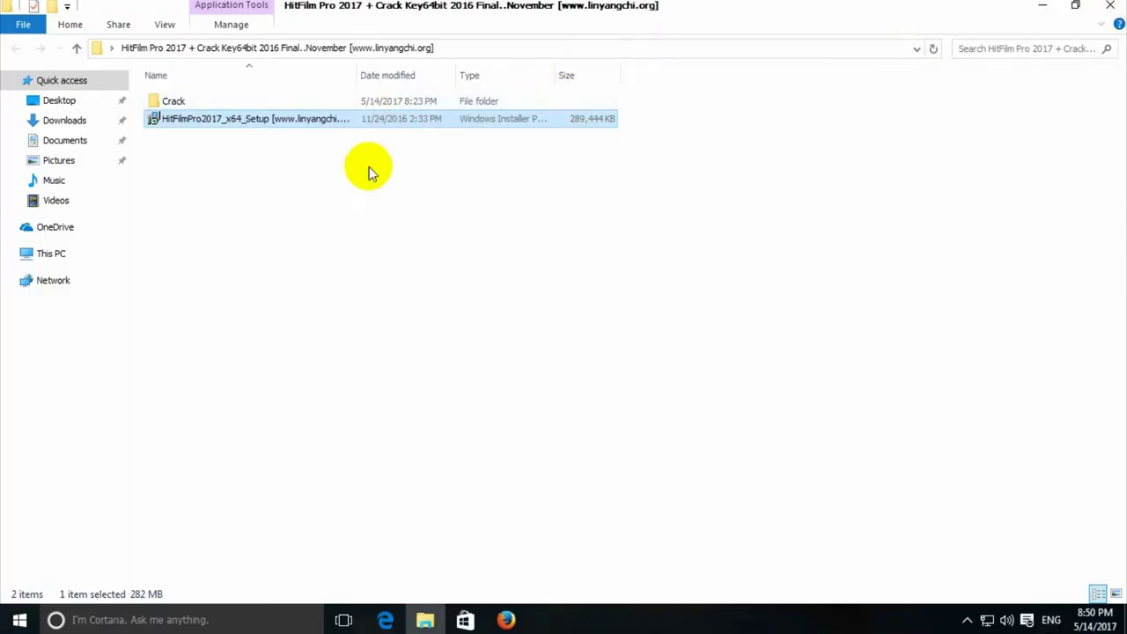
pyautogui.doubleClick(177, 100)
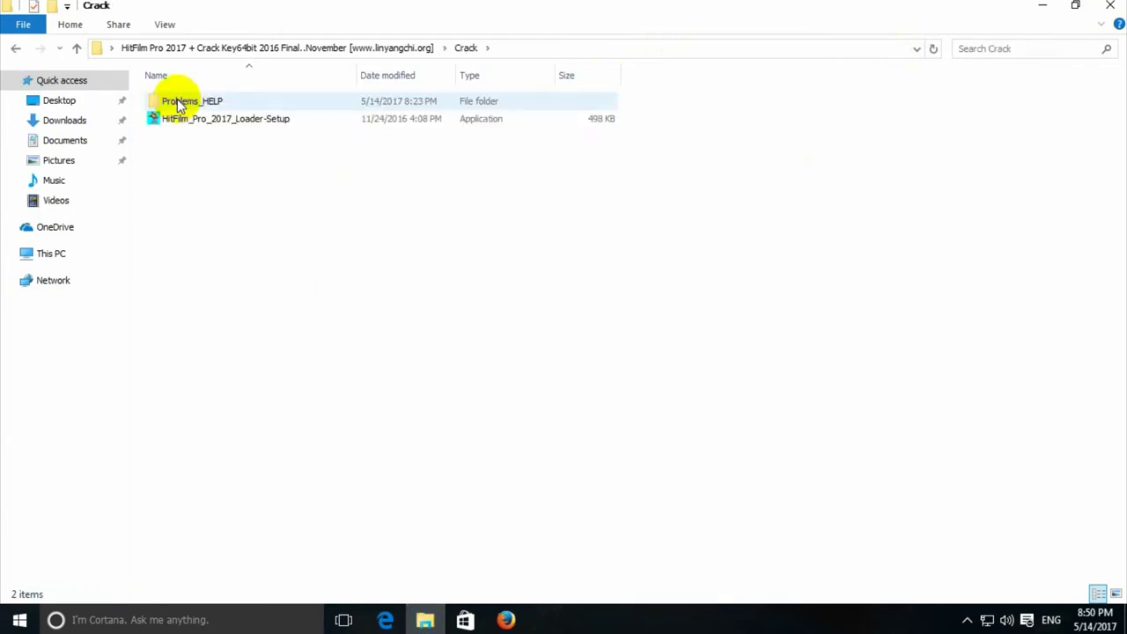
pyautogui.moveTo(501, 5); pyautogui.dragTo(611, 45)
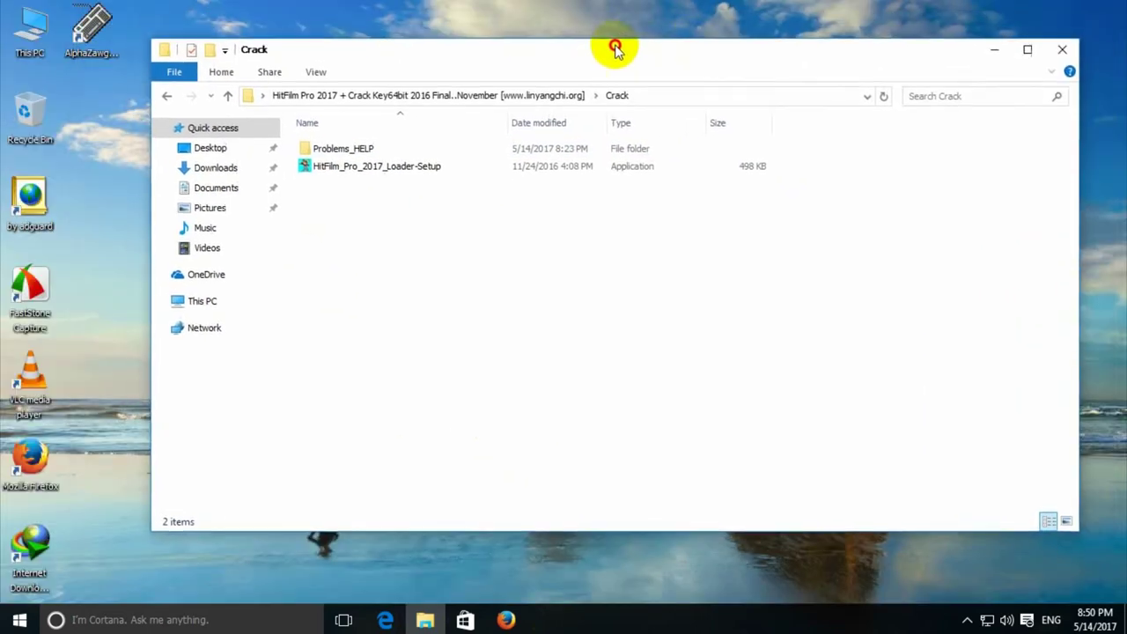
# Step: Inspect the contents of the Problems_HELP folder and return to the Crack folder
pyautogui.doubleClick(361, 152)
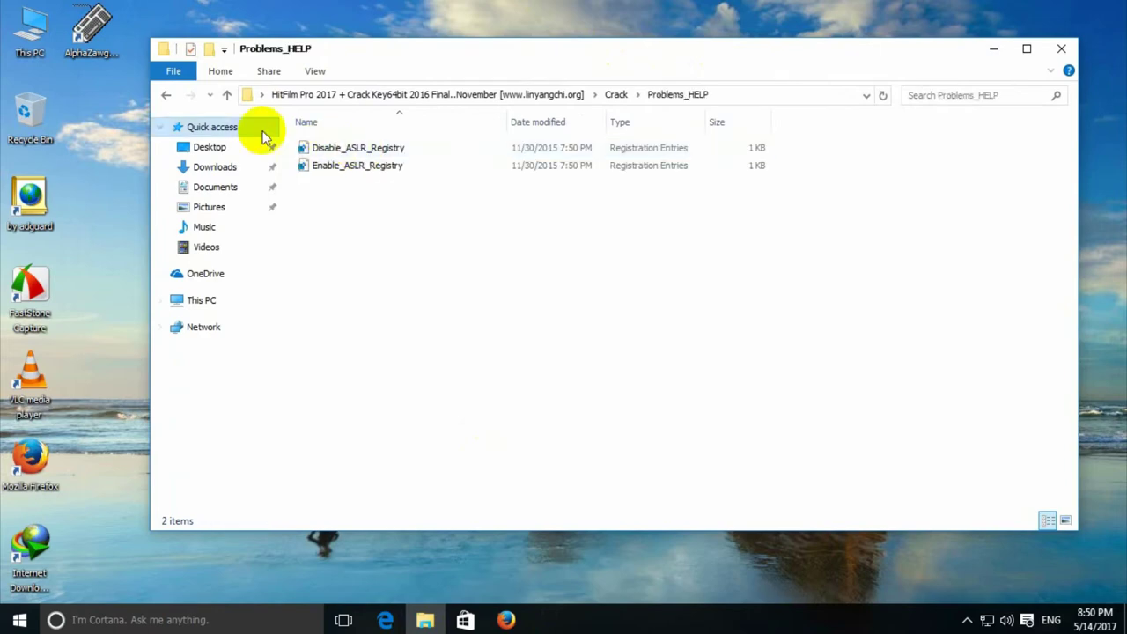
pyautogui.click(166, 97)
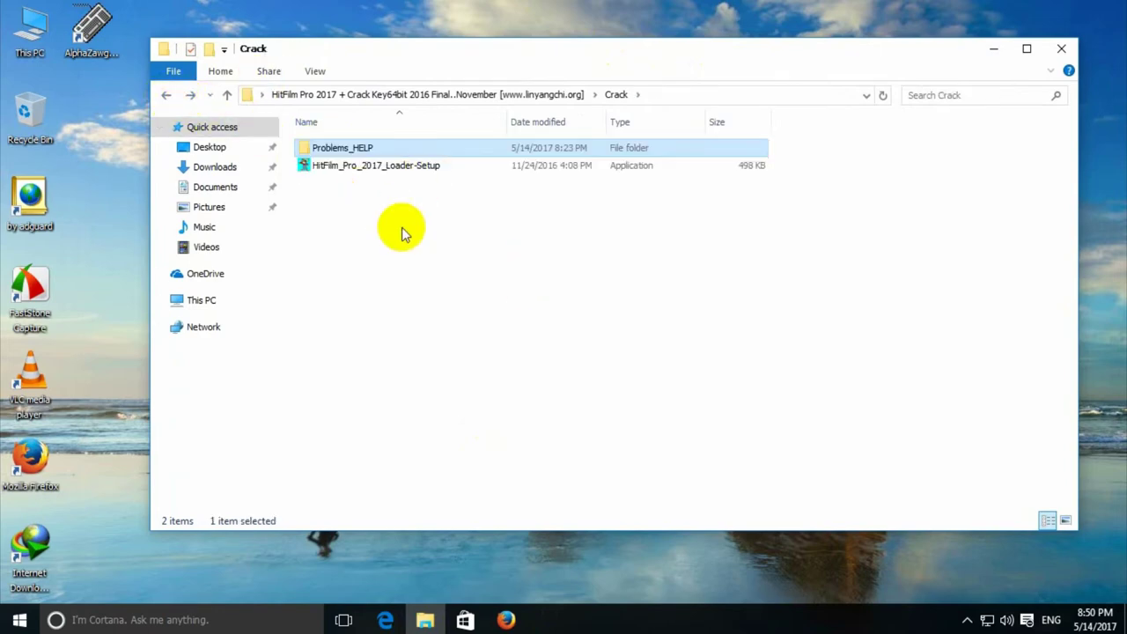
pyautogui.moveTo(359, 150)
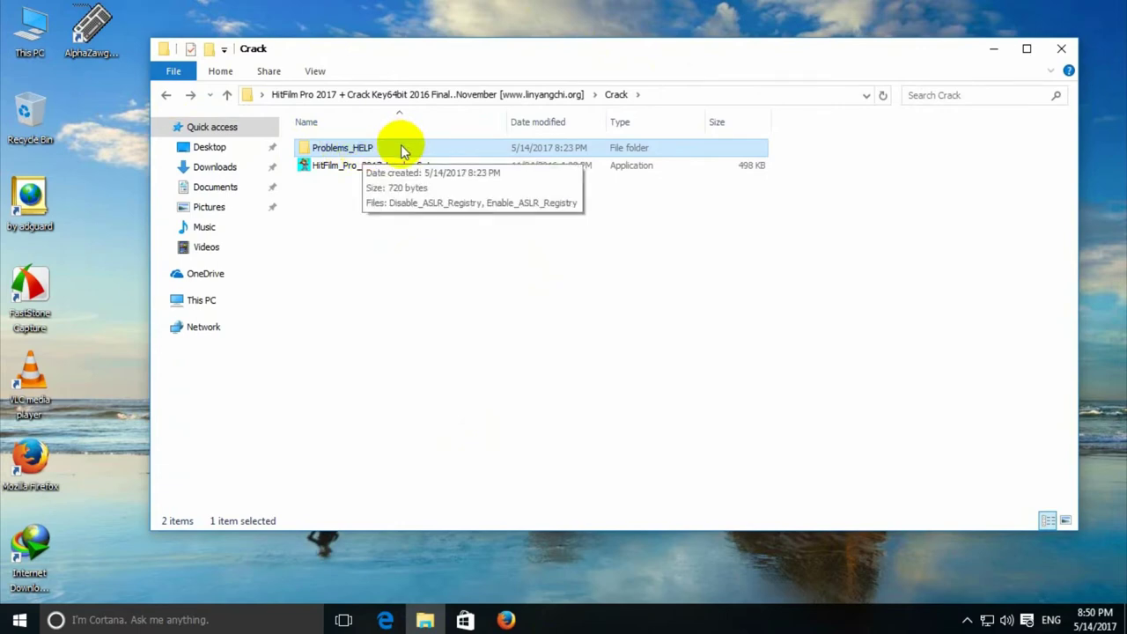
pyautogui.doubleClick(401, 146)
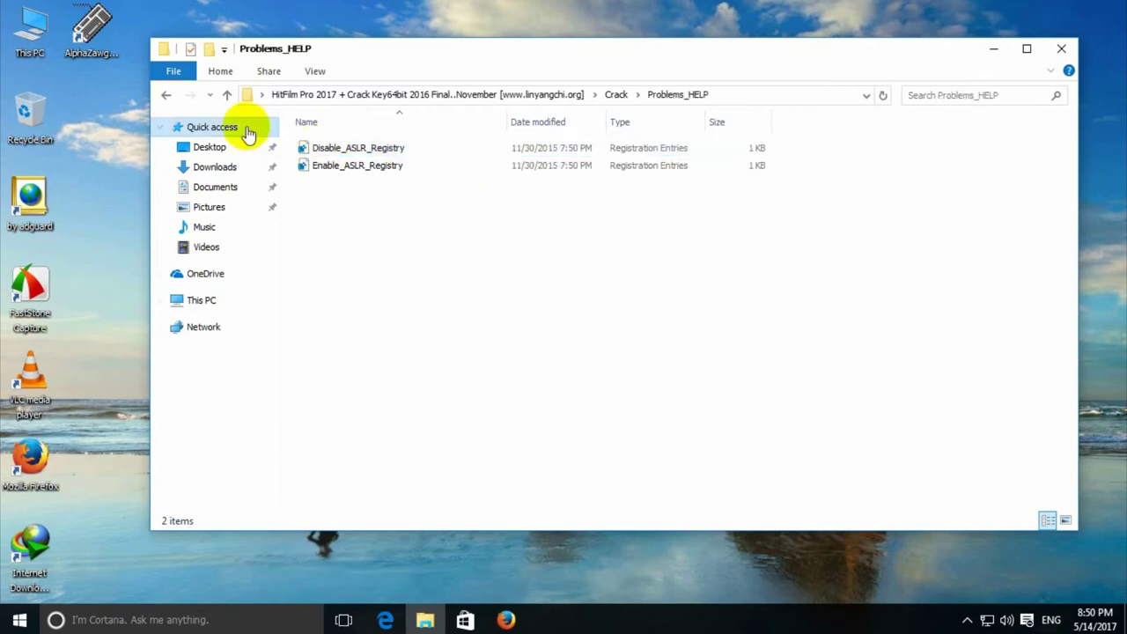
pyautogui.click(162, 103)
pyautogui.click(162, 103)
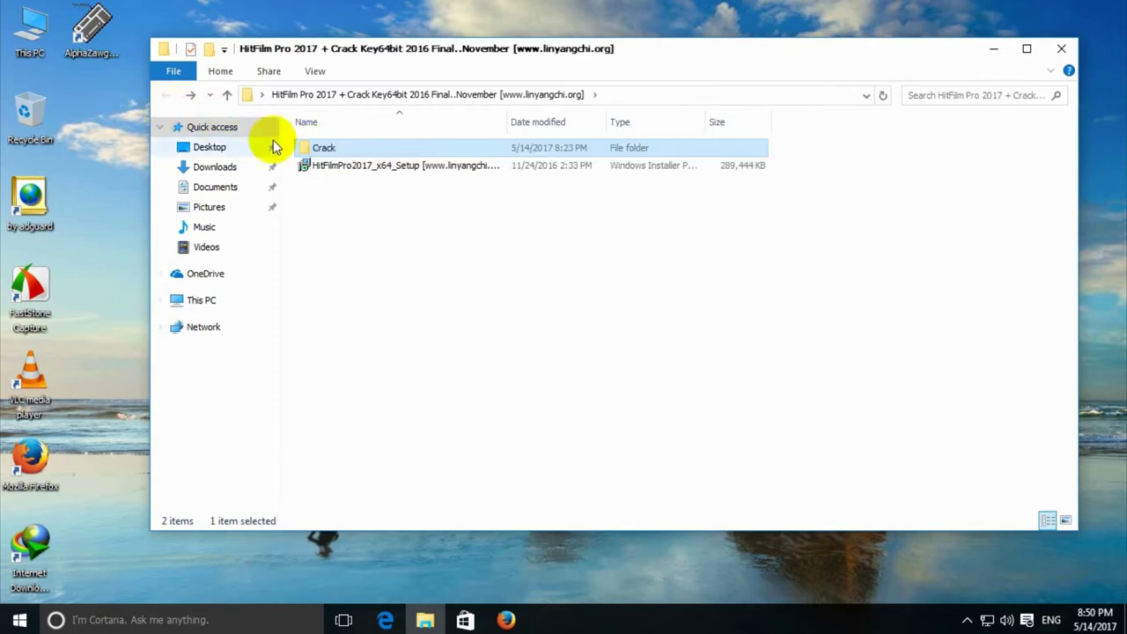
pyautogui.doubleClick(317, 147)
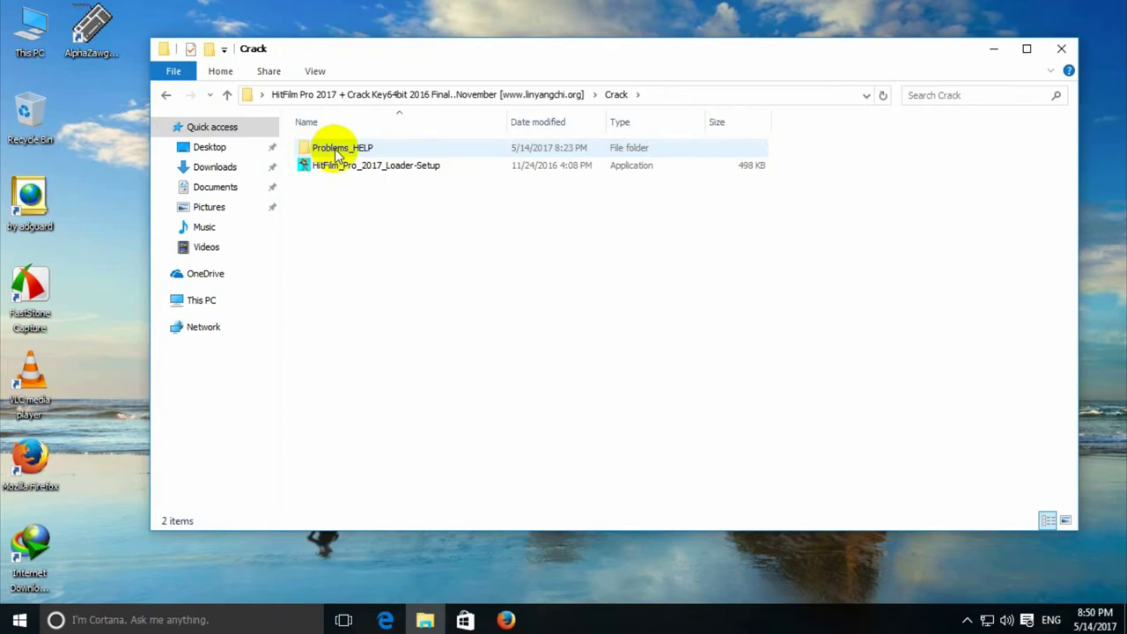
# Step: Copy the Disable_ASLR_Registry and Enable_ASLR_Registry files in the Problems_HELP folder and minimize the folder window
pyautogui.doubleClick(337, 150)
pyautogui.moveTo(353, 302); pyautogui.dragTo(334, 154)
pyautogui.rightClick(333, 151)
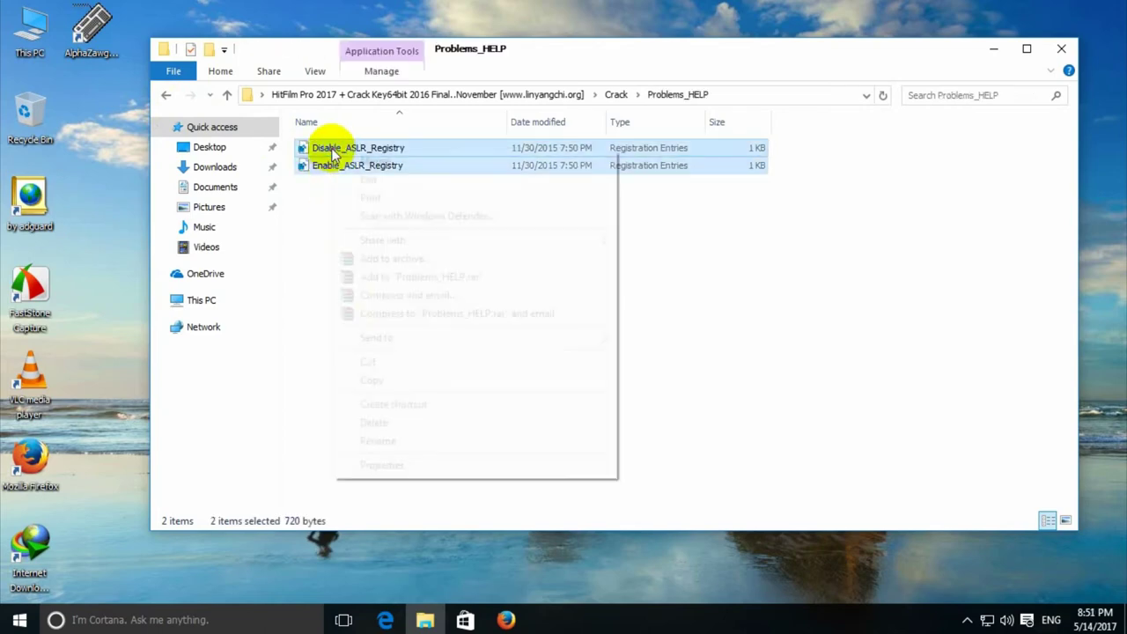
pyautogui.click(414, 386)
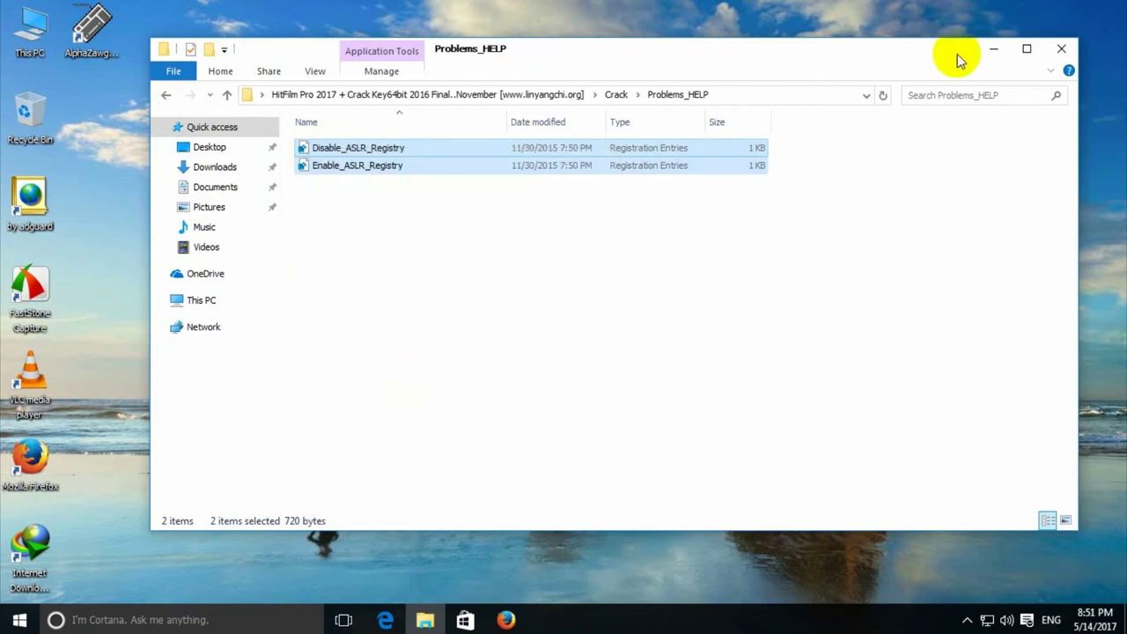
pyautogui.click(990, 50)
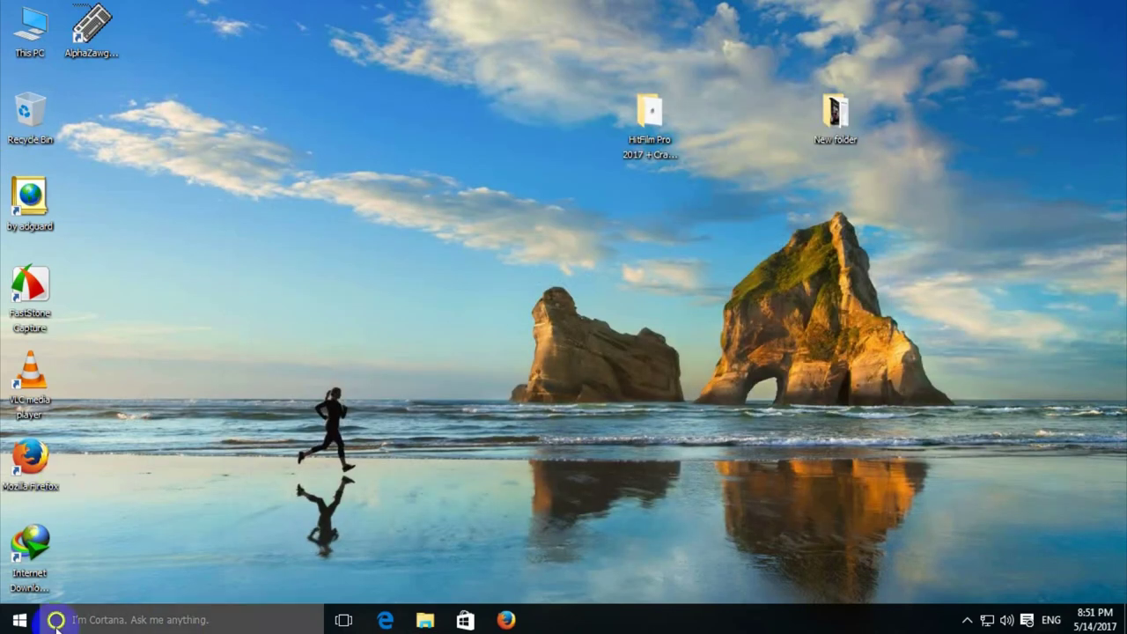
pyautogui.click(20, 620)
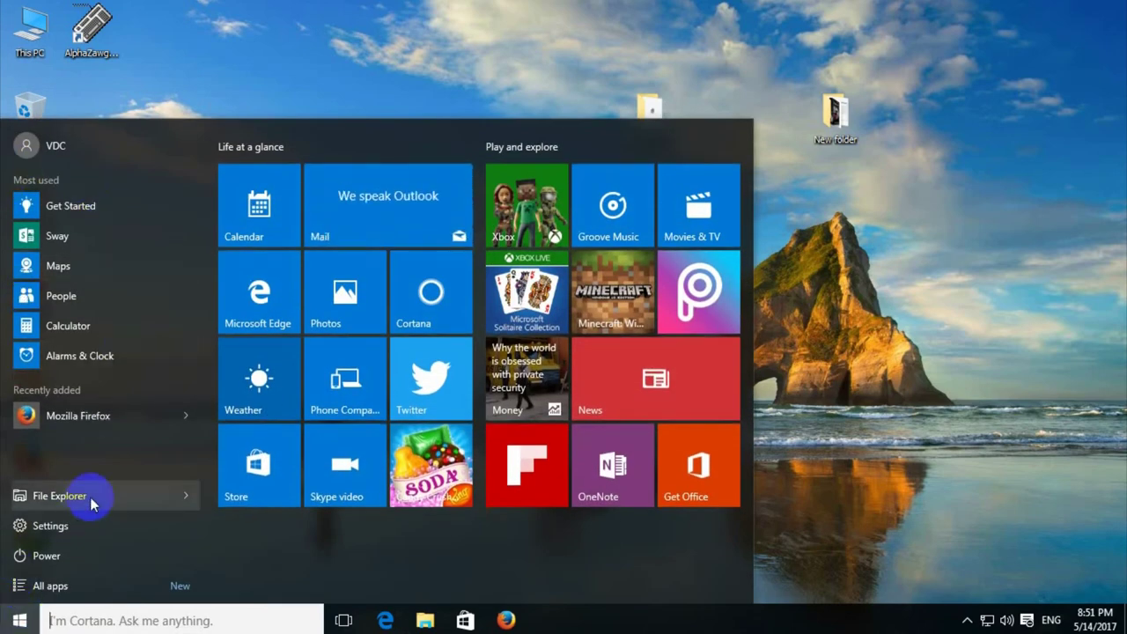
pyautogui.click(185, 498)
pyautogui.click(150, 461)
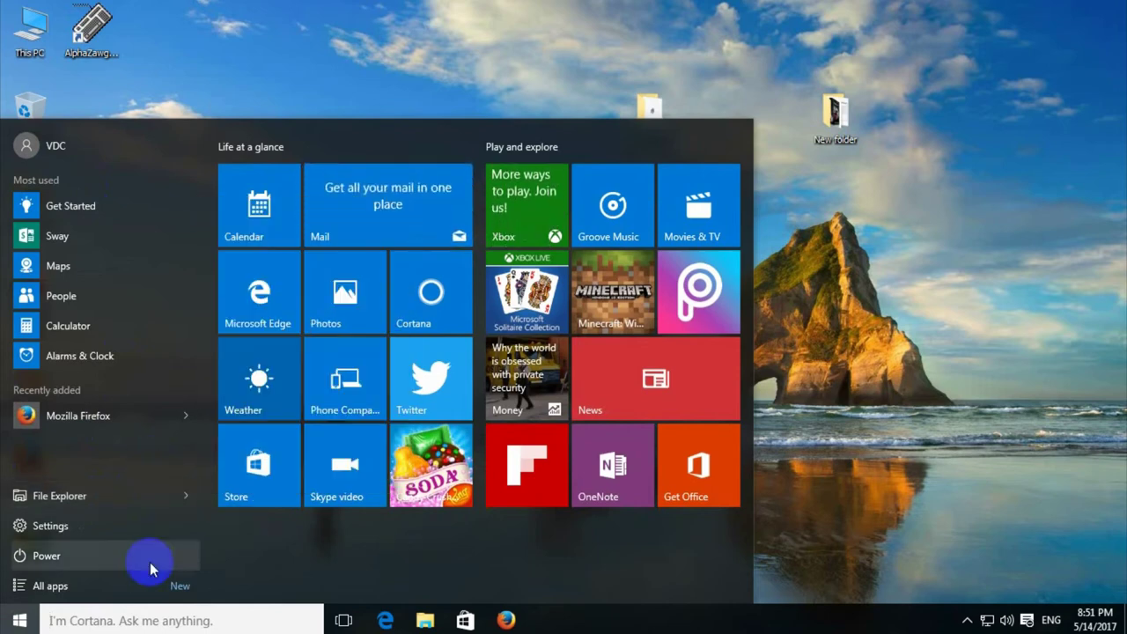
# Step: Search Windows for "h" and open the file location of the HitFilm Pro 2017 desktop app
pyautogui.click(108, 613)
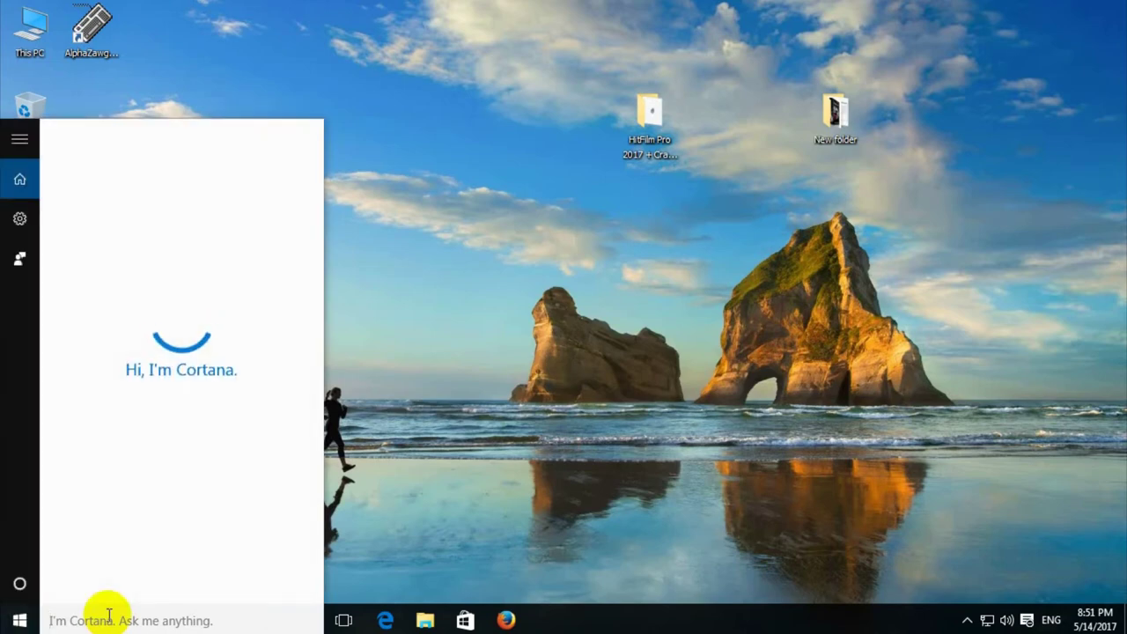
pyautogui.write('c')
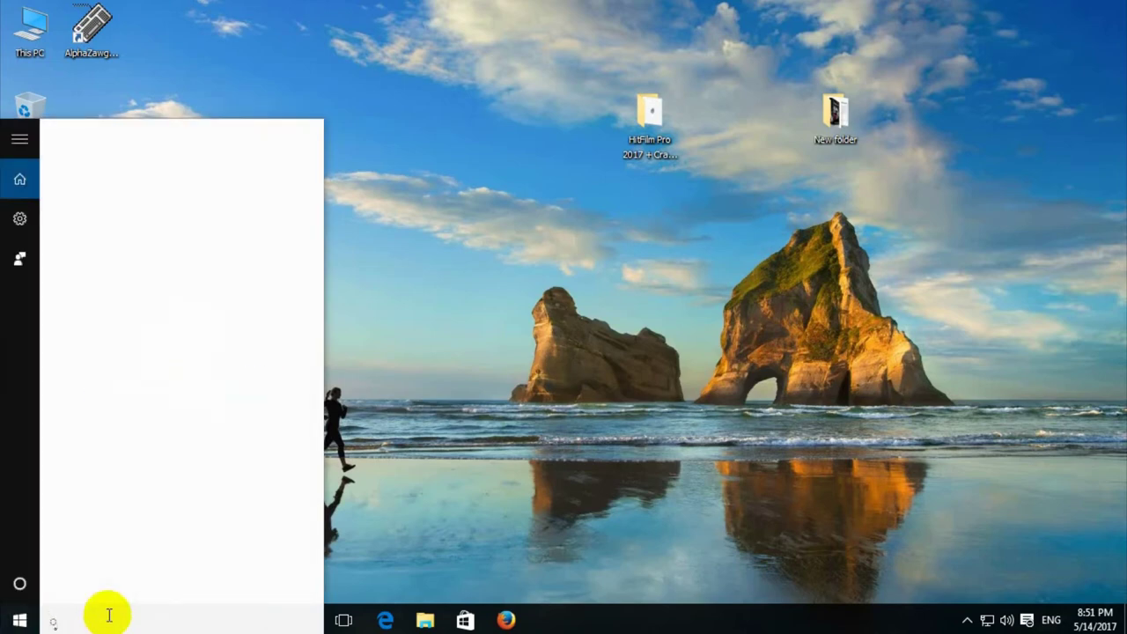
pyautogui.press('BackSpace')
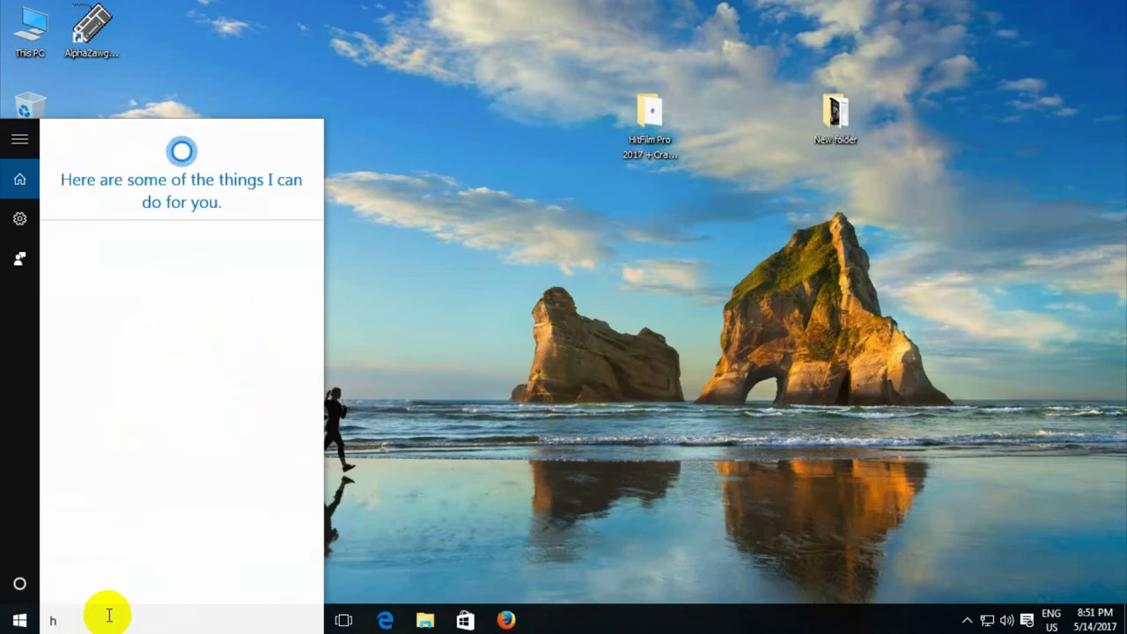
pyautogui.write('hi')
pyautogui.press('BackSpace')
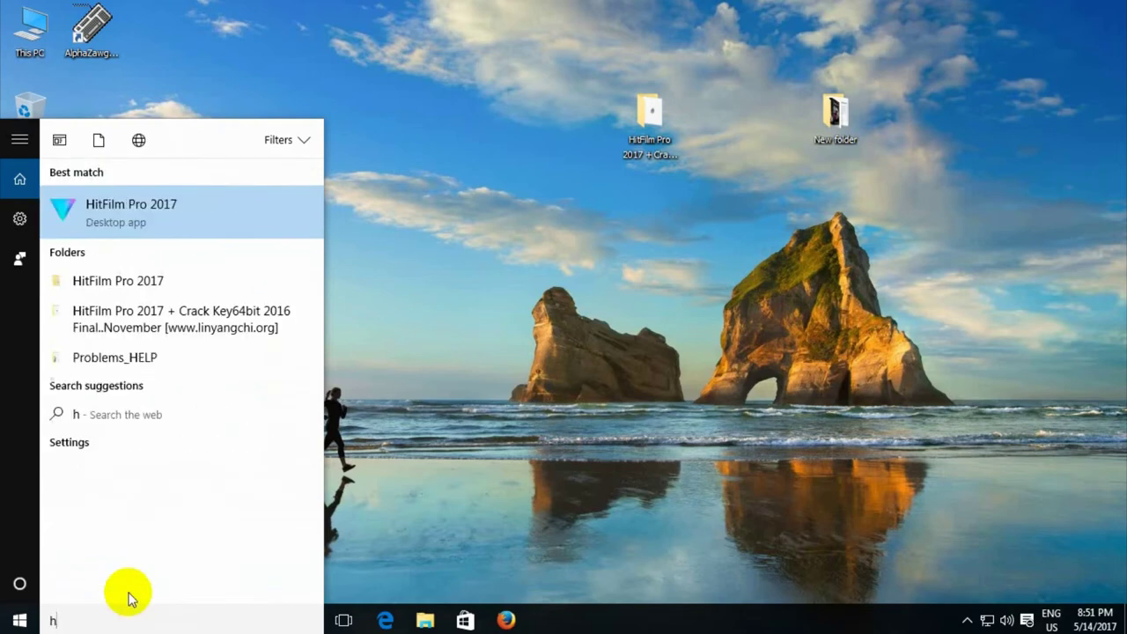
pyautogui.rightClick(199, 219)
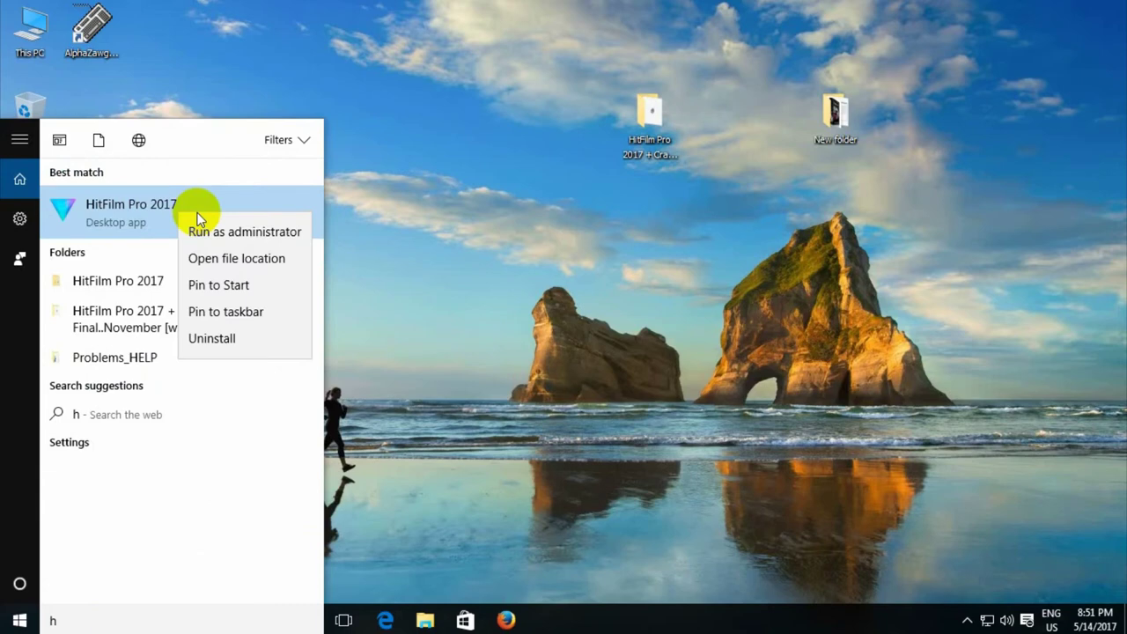
pyautogui.click(275, 257)
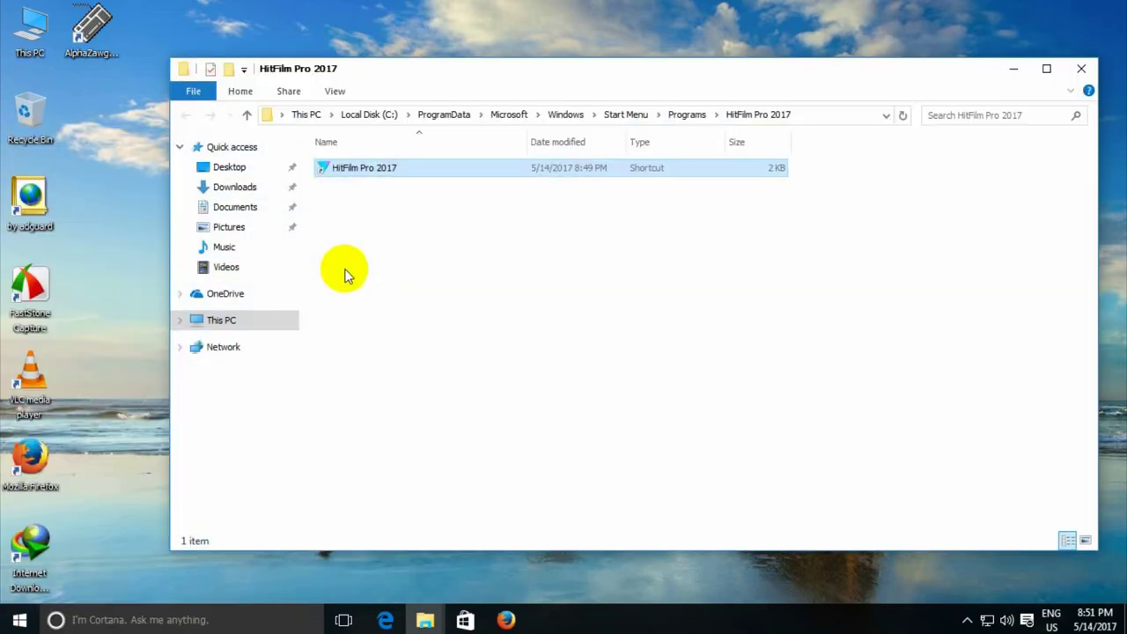
# Step: Create a desktop shortcut for HitFilm Pro 2017, close its folder, and move the shortcut to an open area of the desktop
pyautogui.rightClick(368, 170)
pyautogui.moveTo(482, 407)
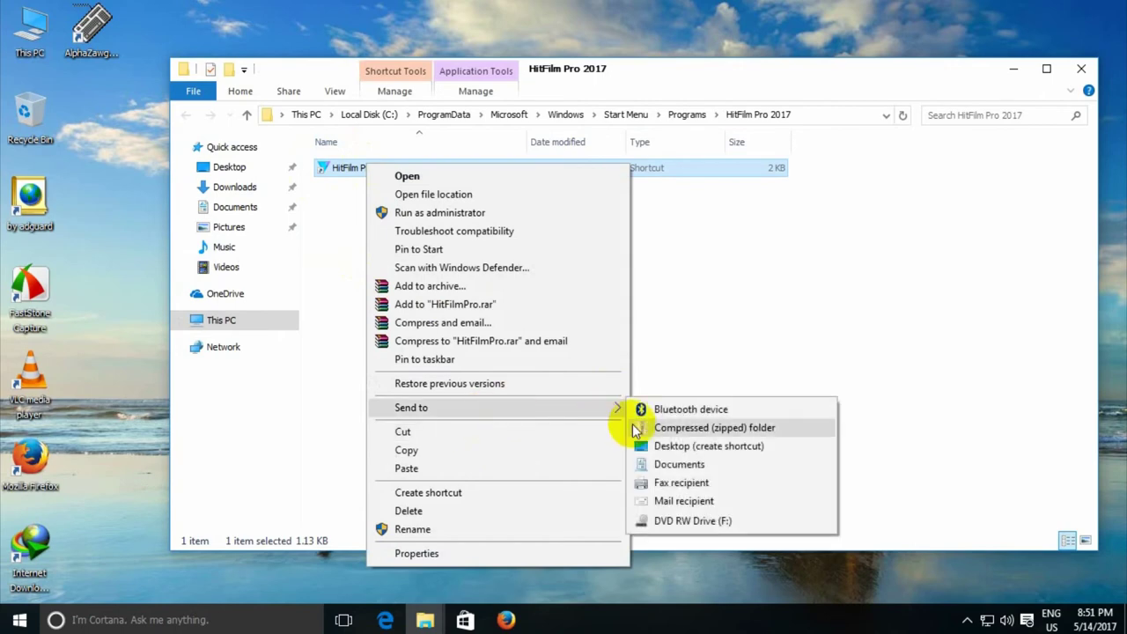
pyautogui.click(653, 446)
pyautogui.click(1076, 68)
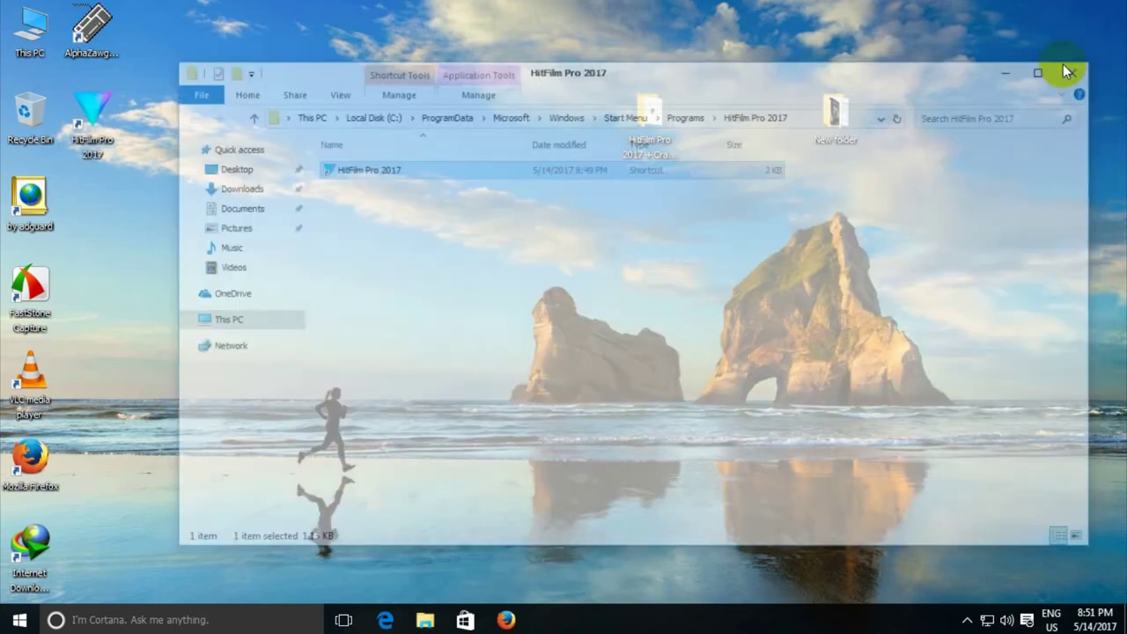
pyautogui.moveTo(56, 113); pyautogui.dragTo(402, 198)
pyautogui.moveTo(294, 147); pyautogui.dragTo(554, 283)
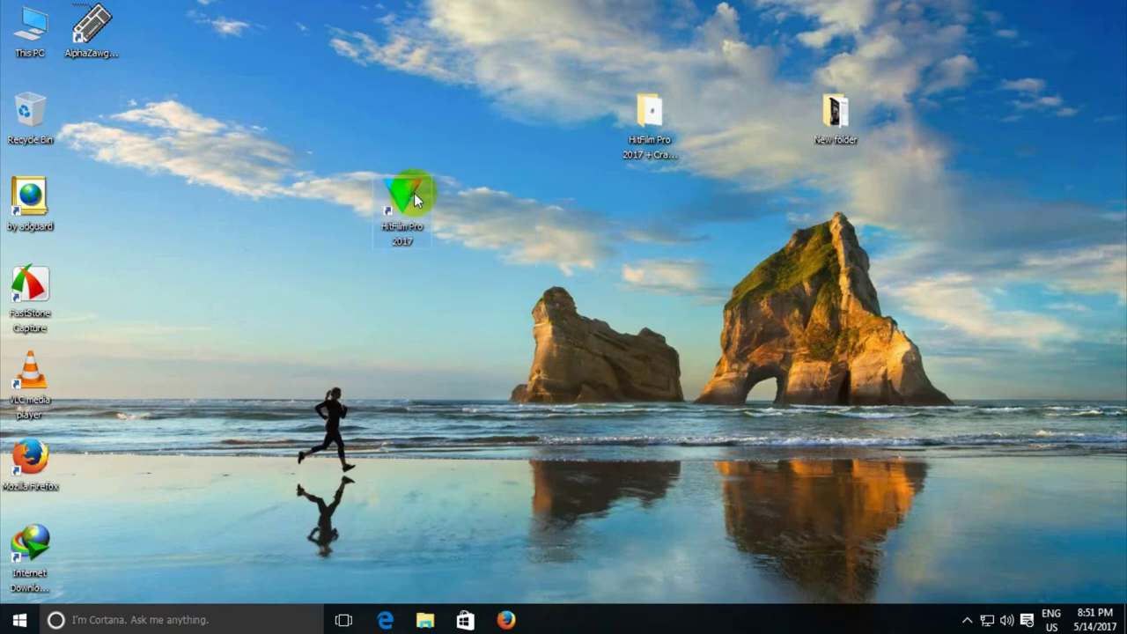
# Step: Open the properties of the HitFilm Pro 2017 desktop shortcut and go to its target's file location
pyautogui.rightClick(413, 192)
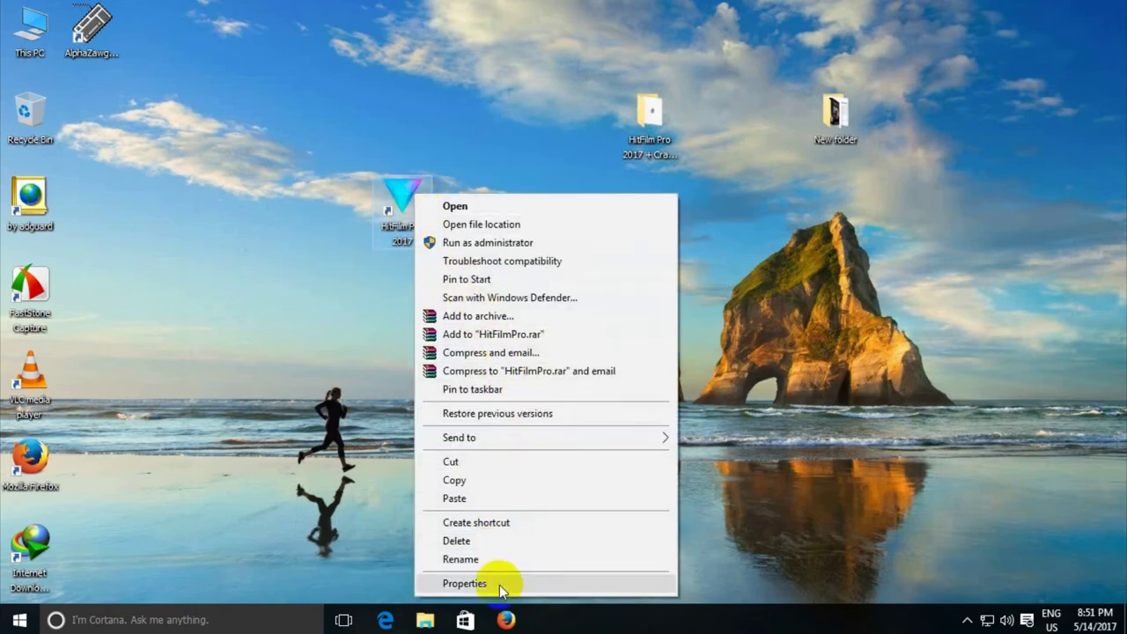
pyautogui.click(464, 583)
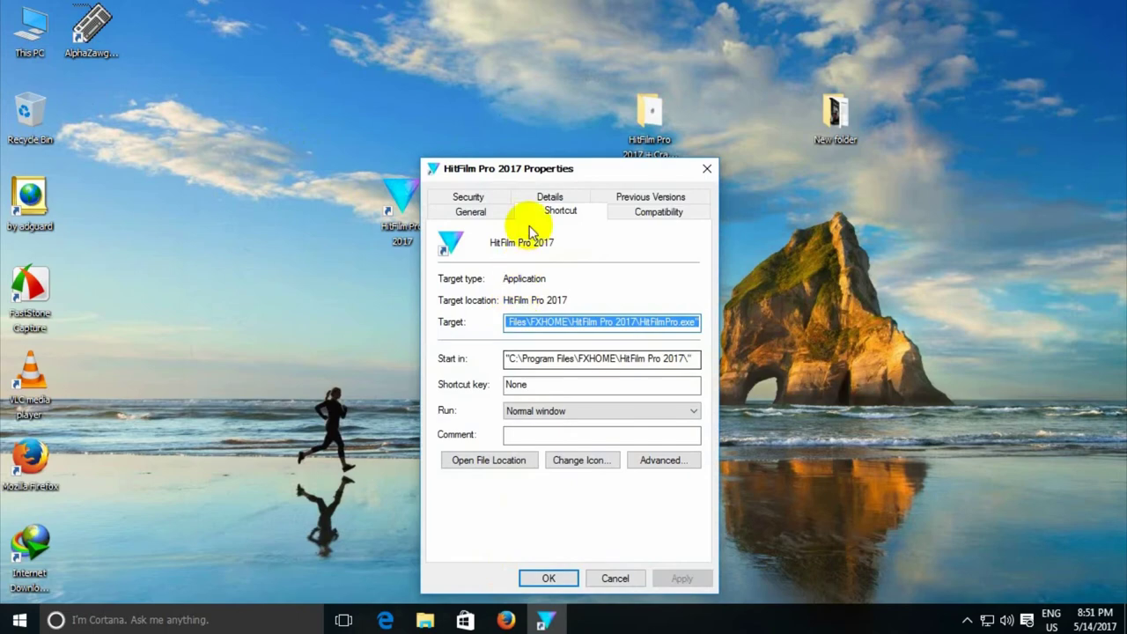
pyautogui.moveTo(543, 171); pyautogui.dragTo(520, 112)
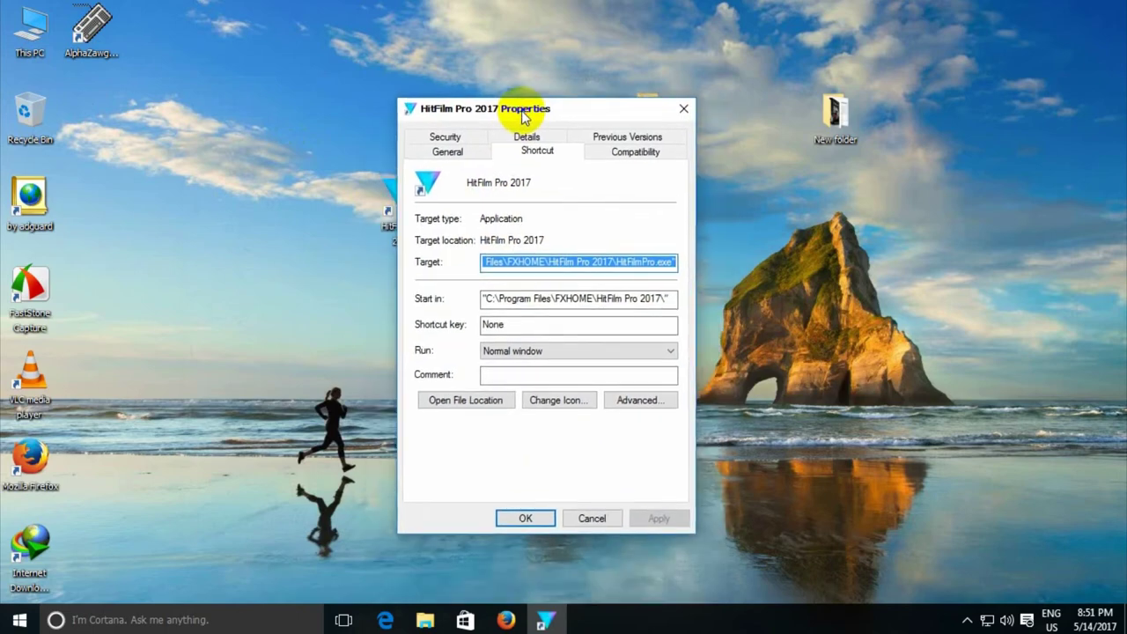
pyautogui.click(466, 400)
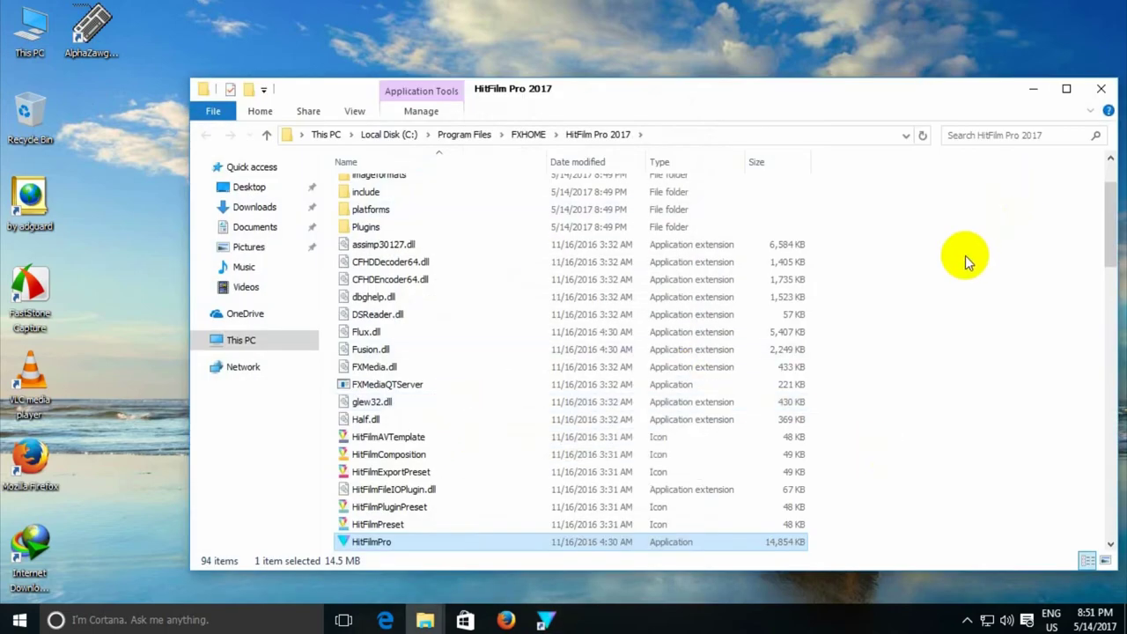
# Step: Copy Disable_ASLR_Registry and Enable_ASLR_Registry from Problems_HELP into the HitFilm Pro 2017 program folder, granting administrator permission
pyautogui.click(425, 620)
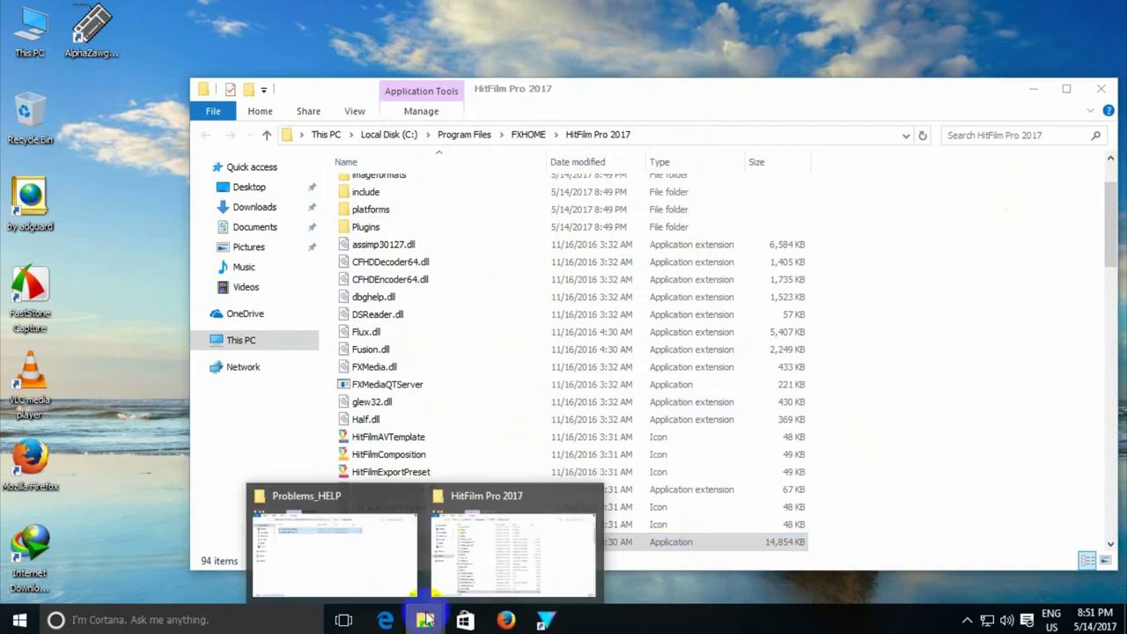
pyautogui.click(370, 564)
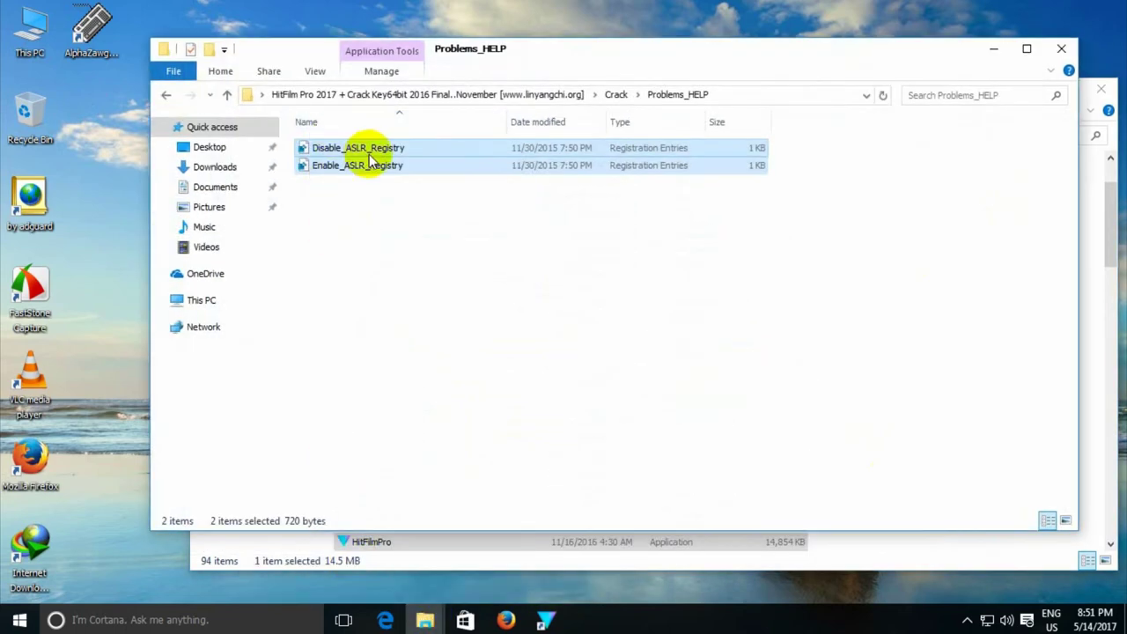
pyautogui.rightClick(709, 157)
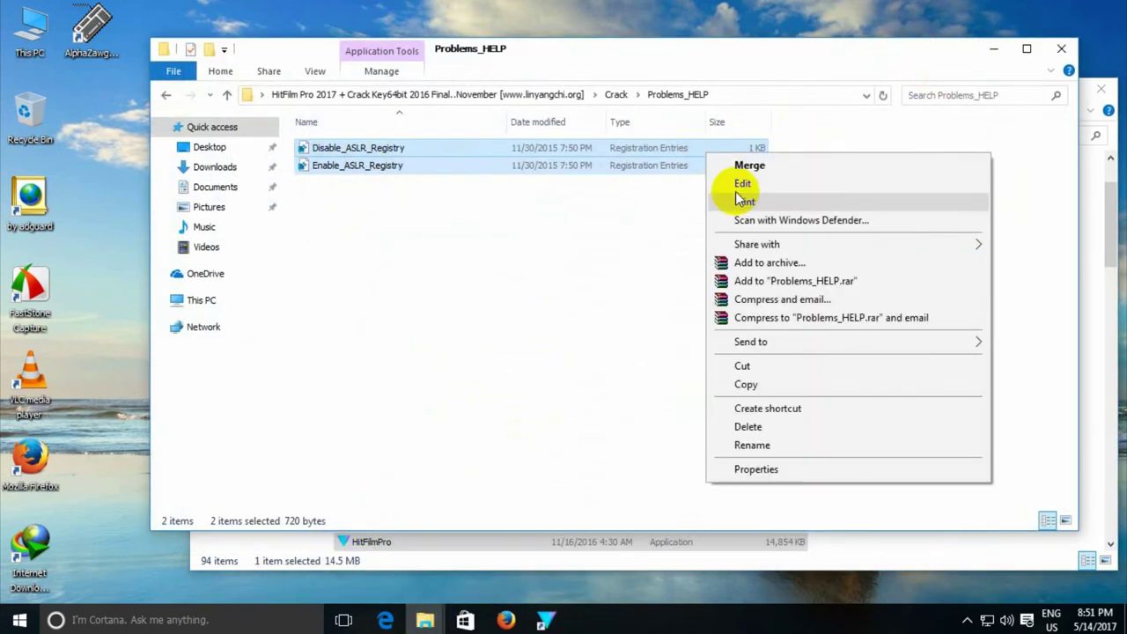
pyautogui.click(749, 382)
pyautogui.click(994, 47)
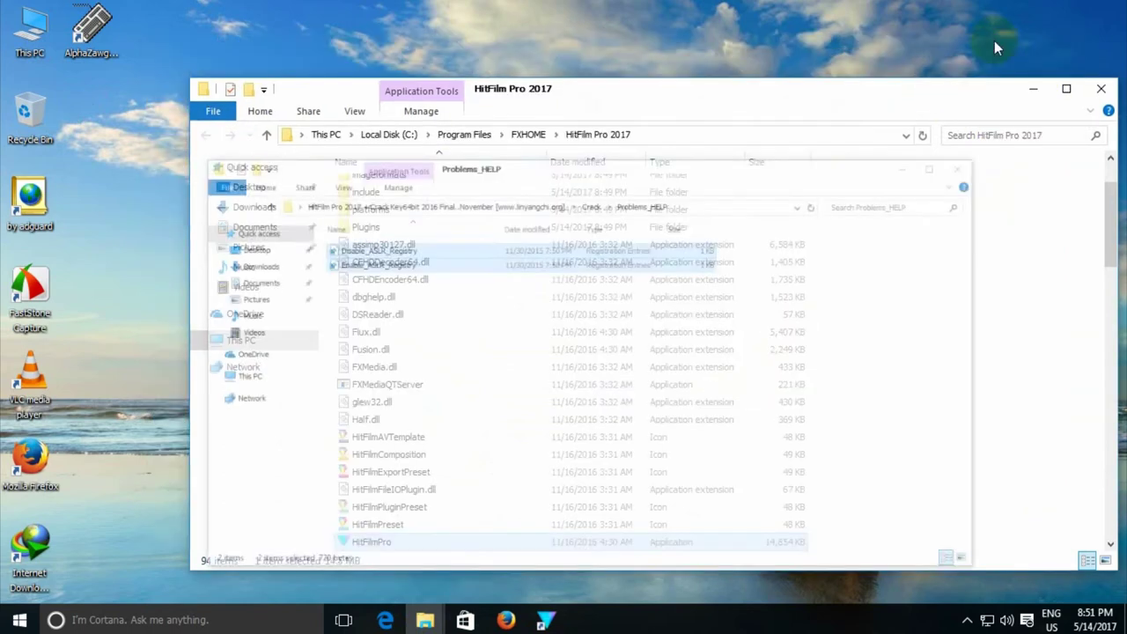
pyautogui.rightClick(1021, 291)
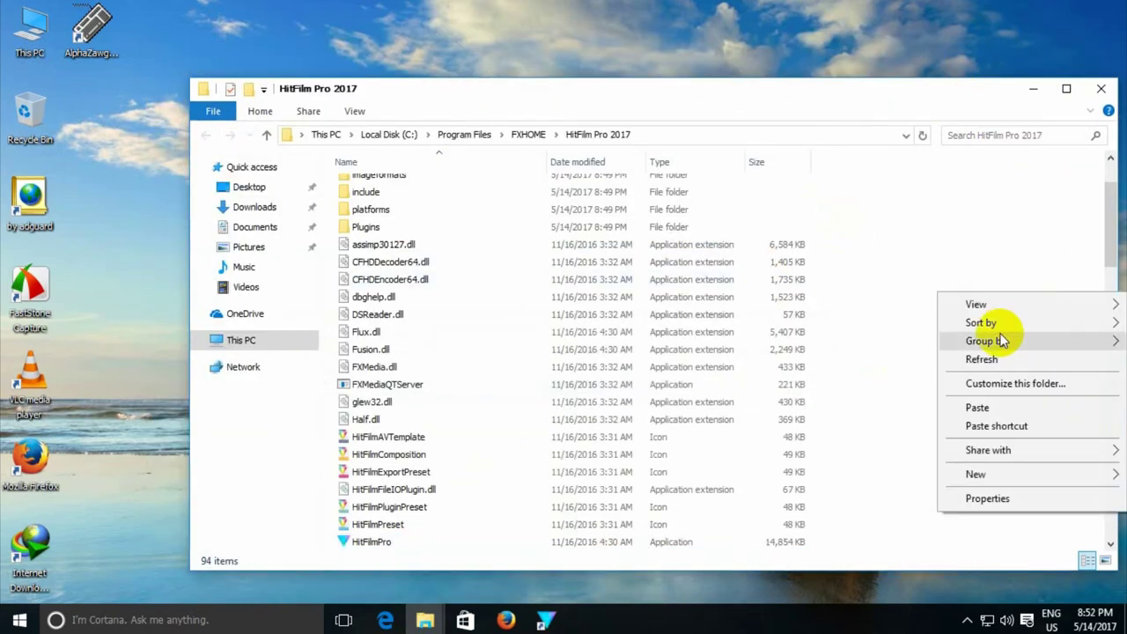
pyautogui.click(975, 406)
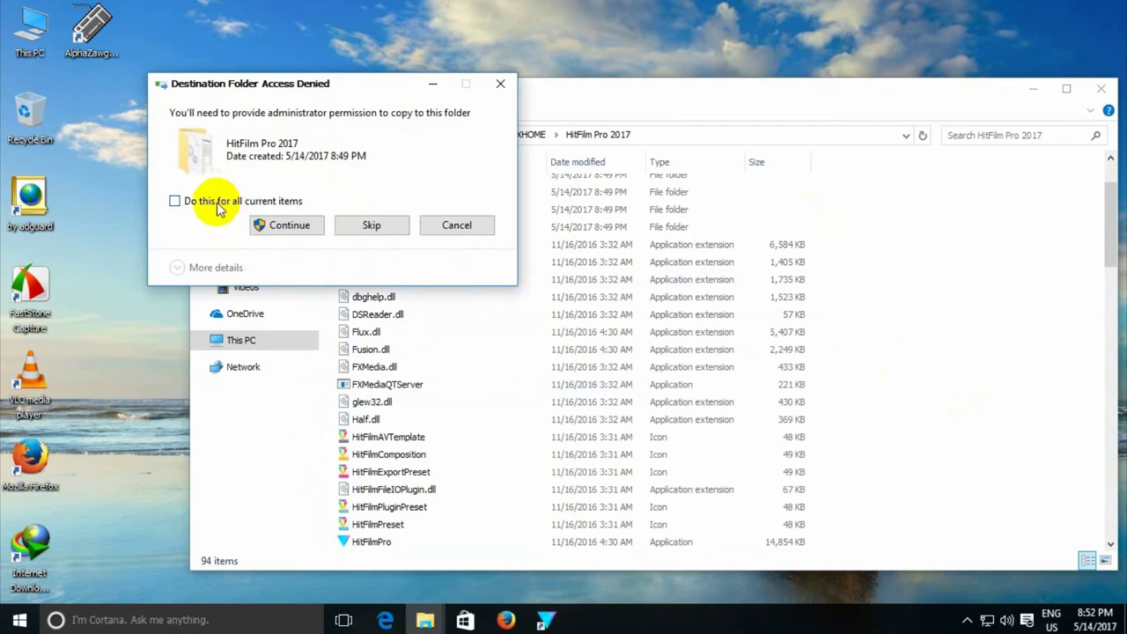
pyautogui.click(284, 227)
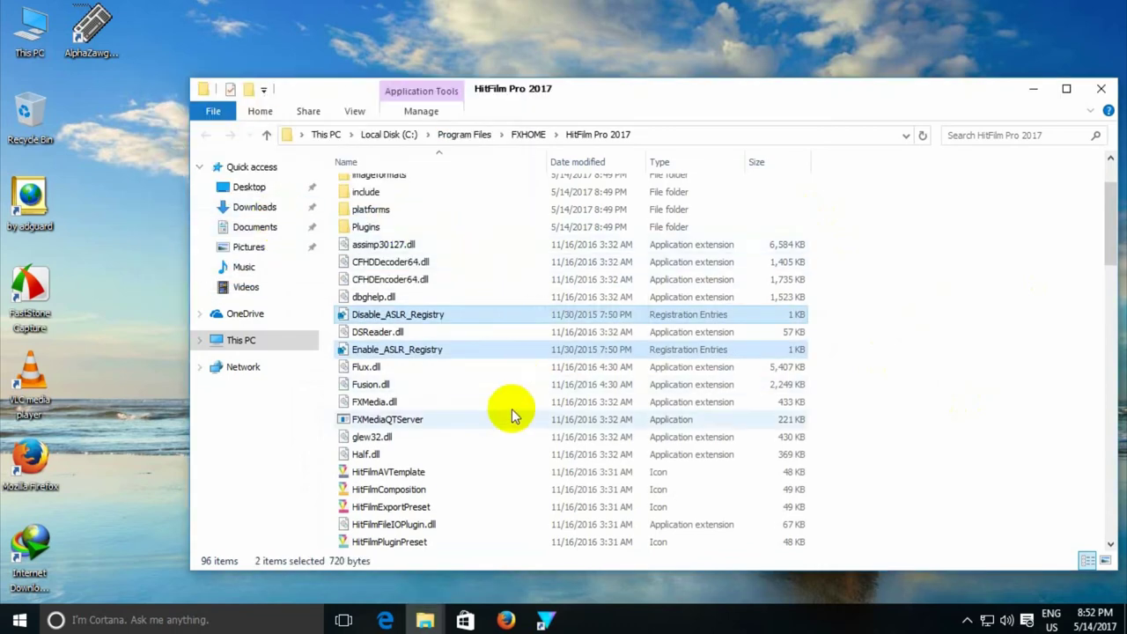
# Step: Minimize the HitFilm Pro 2017 program folder, and apply and close the shortcut's properties
pyautogui.click(1032, 89)
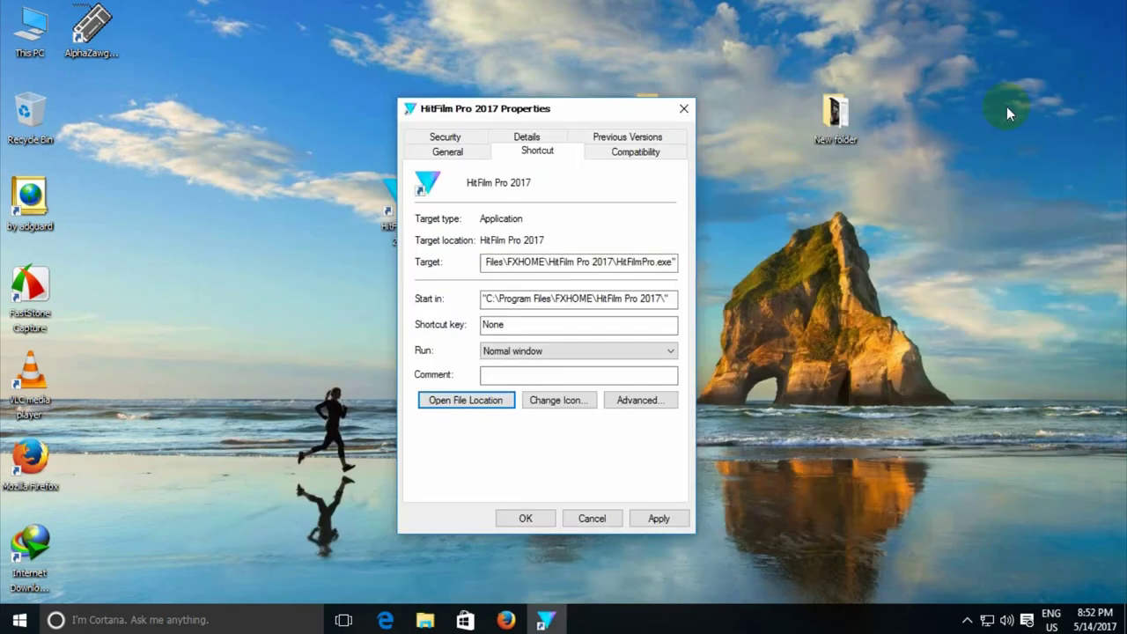
pyautogui.click(666, 518)
pyautogui.click(525, 518)
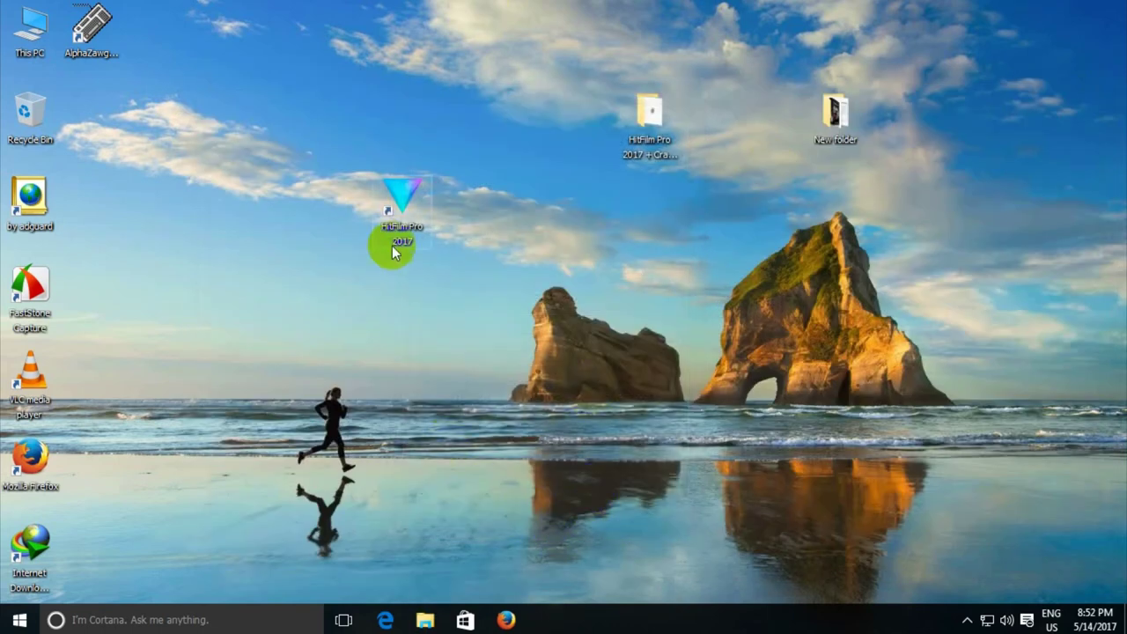
pyautogui.moveTo(484, 186)
pyautogui.mouseDown()
pyautogui.moveTo(320, 226)
pyautogui.moveTo(296, 205)
pyautogui.moveTo(485, 206)
pyautogui.mouseUp()
pyautogui.click(485, 206)
# Step: Launch HitFilm_Pro_2017_Loader-Setup from the Crack folder with English as the setup language and proceed to its password page
pyautogui.click(413, 624)
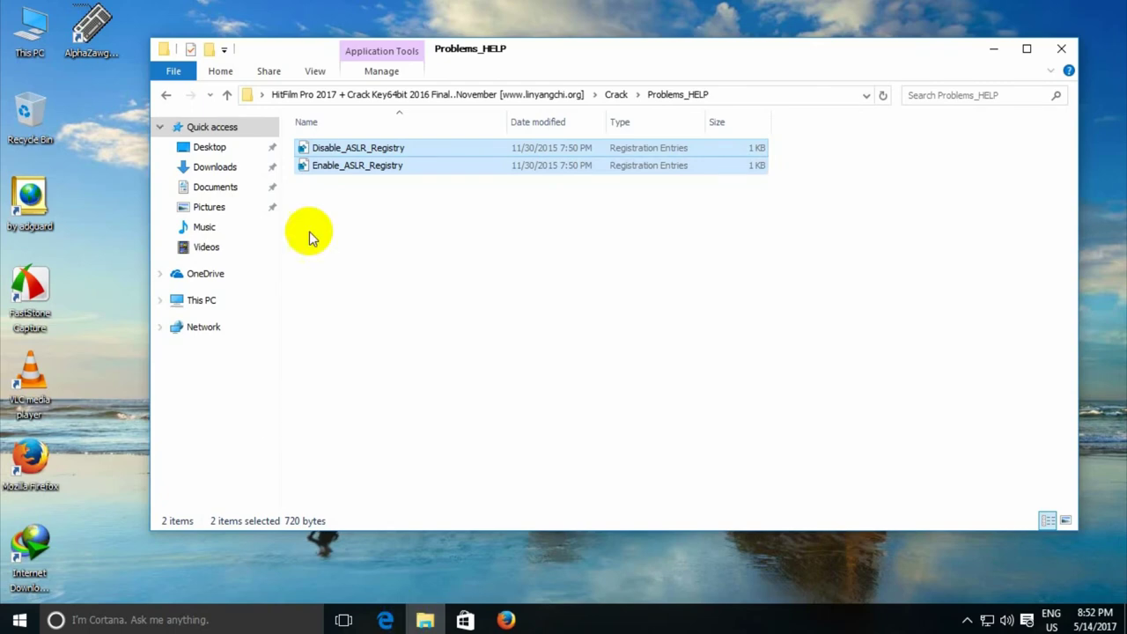
pyautogui.click(165, 94)
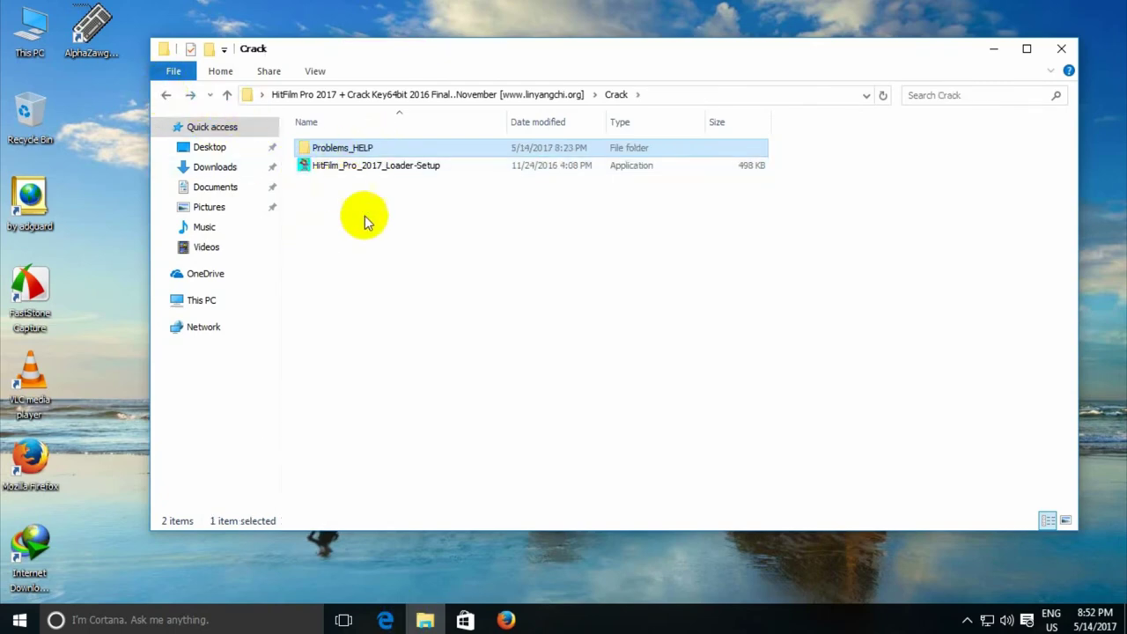
pyautogui.click(409, 172)
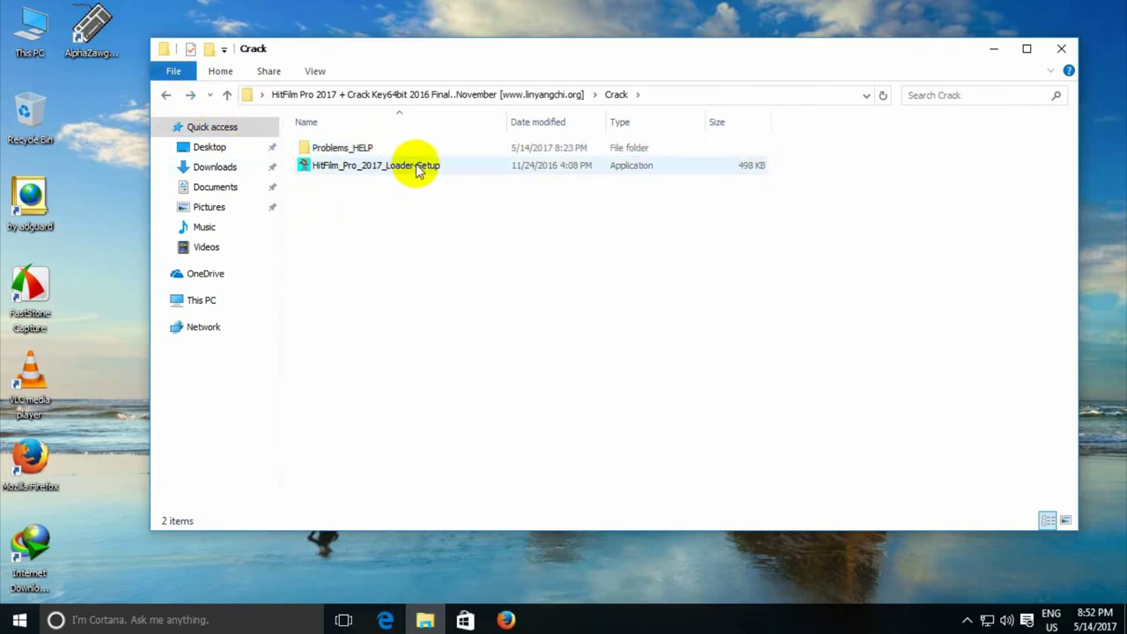
pyautogui.doubleClick(418, 169)
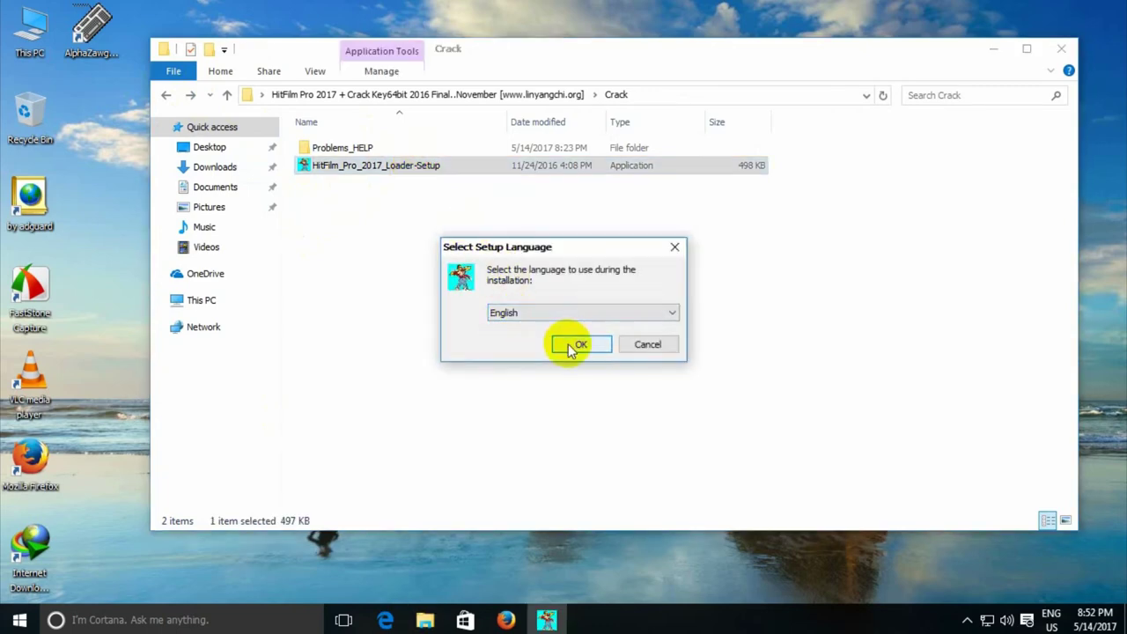
pyautogui.click(574, 344)
pyautogui.click(653, 443)
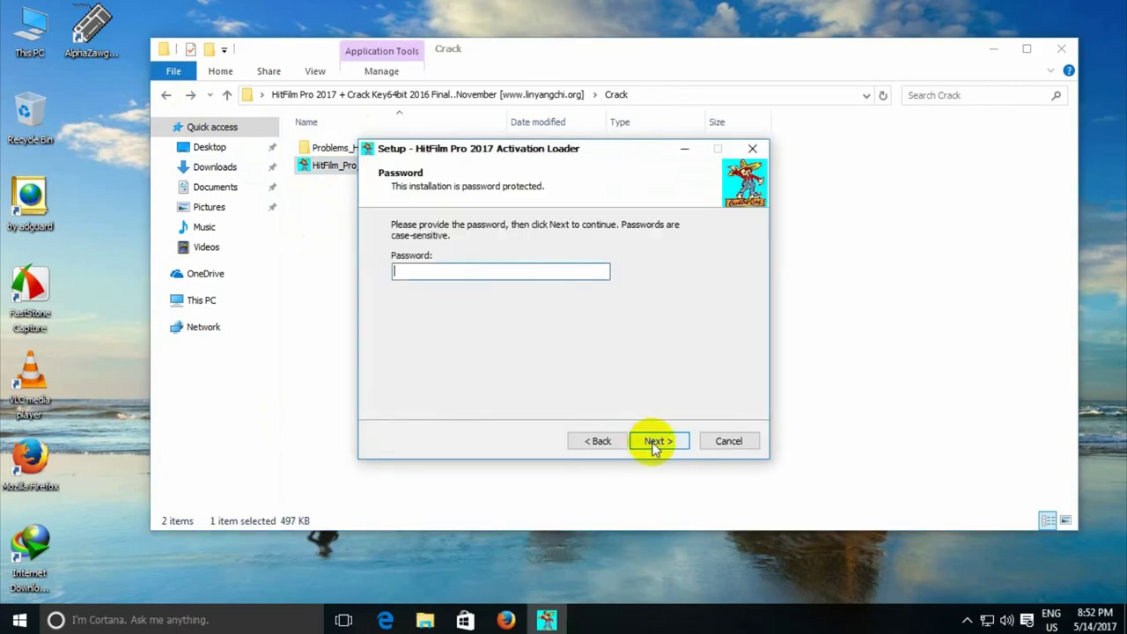
# Step: Switch to Firefox and copy the HitFilm_Pro_2017_Loader-Setup password from the HitFilm Pro 2017 blog post
pyautogui.moveTo(430, 162); pyautogui.dragTo(498, 160)
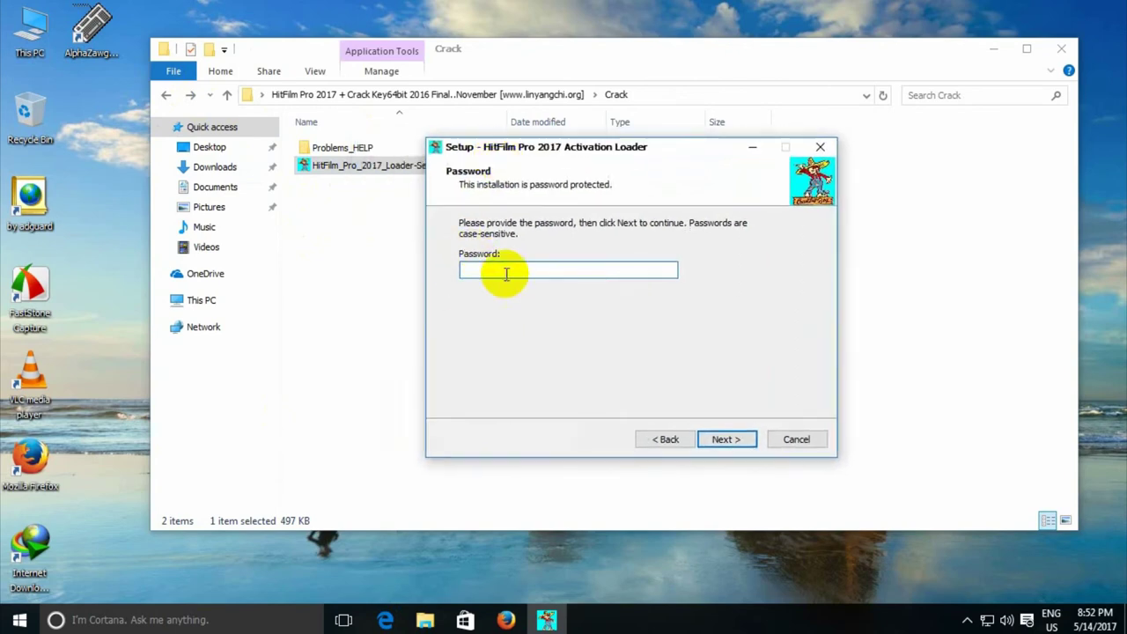
pyautogui.click(506, 619)
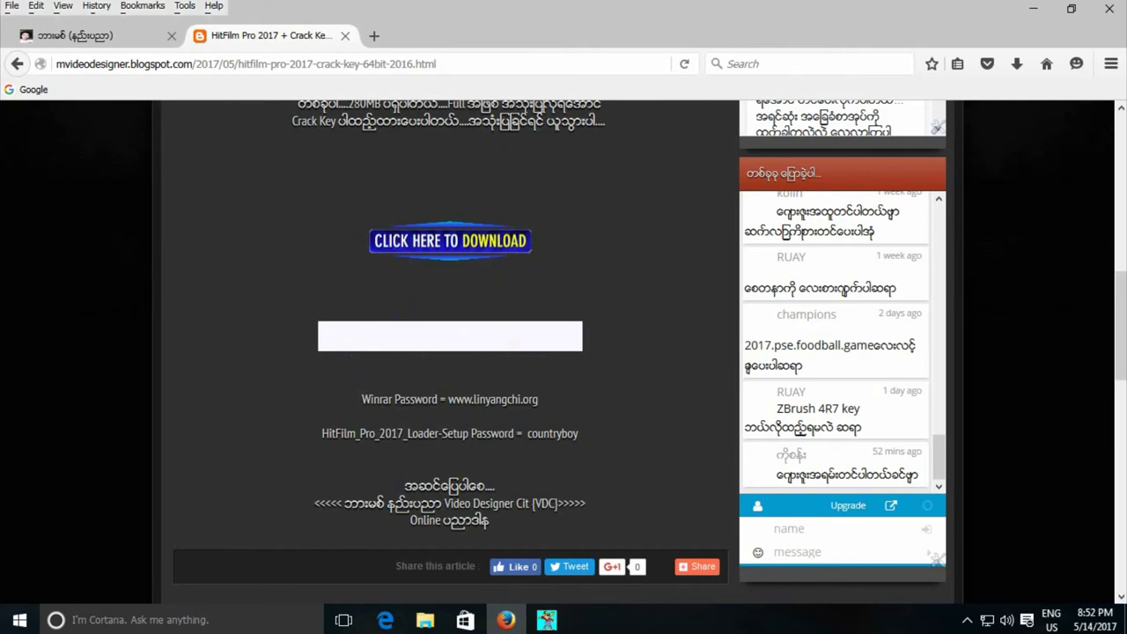
pyautogui.moveTo(1120, 290); pyautogui.dragTo(1114, 365)
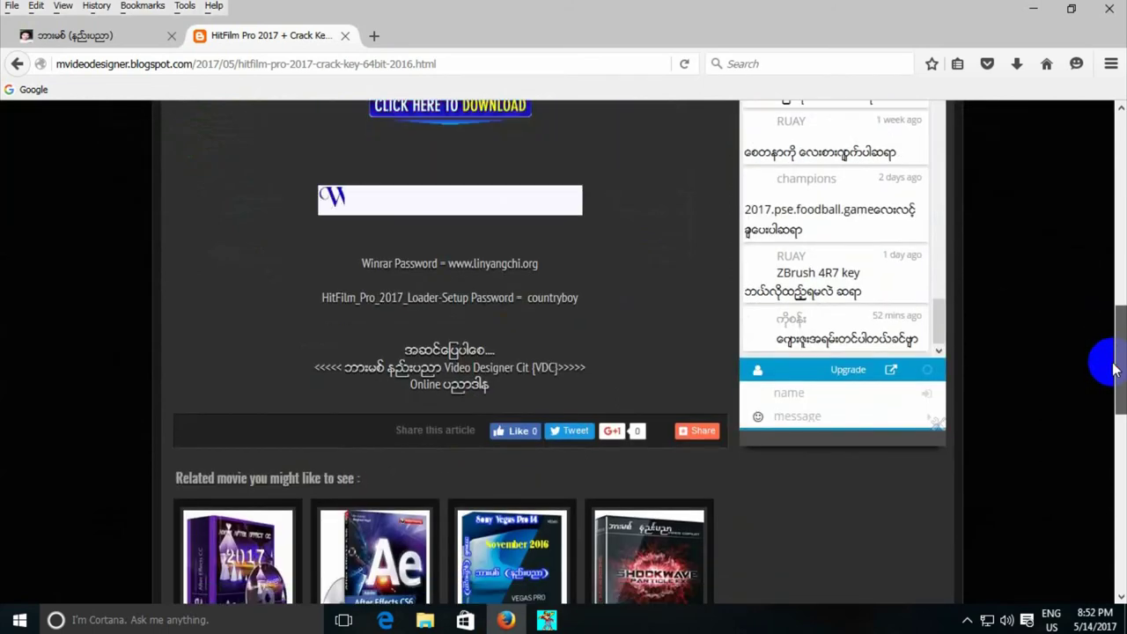
pyautogui.moveTo(539, 299); pyautogui.dragTo(583, 297)
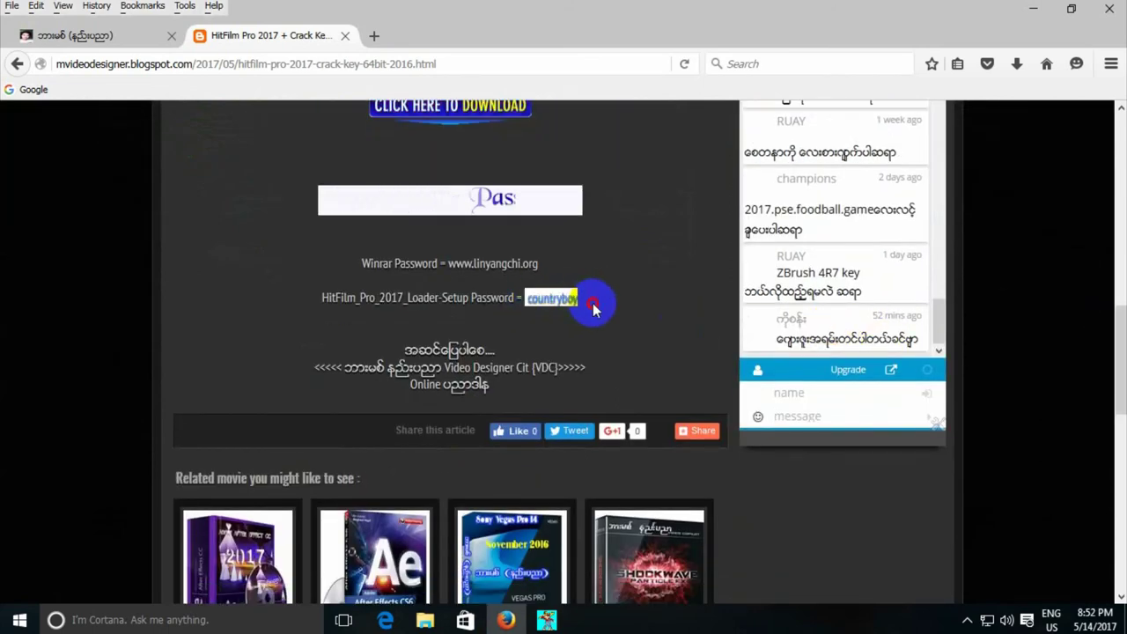
pyautogui.rightClick(581, 297)
pyautogui.click(541, 320)
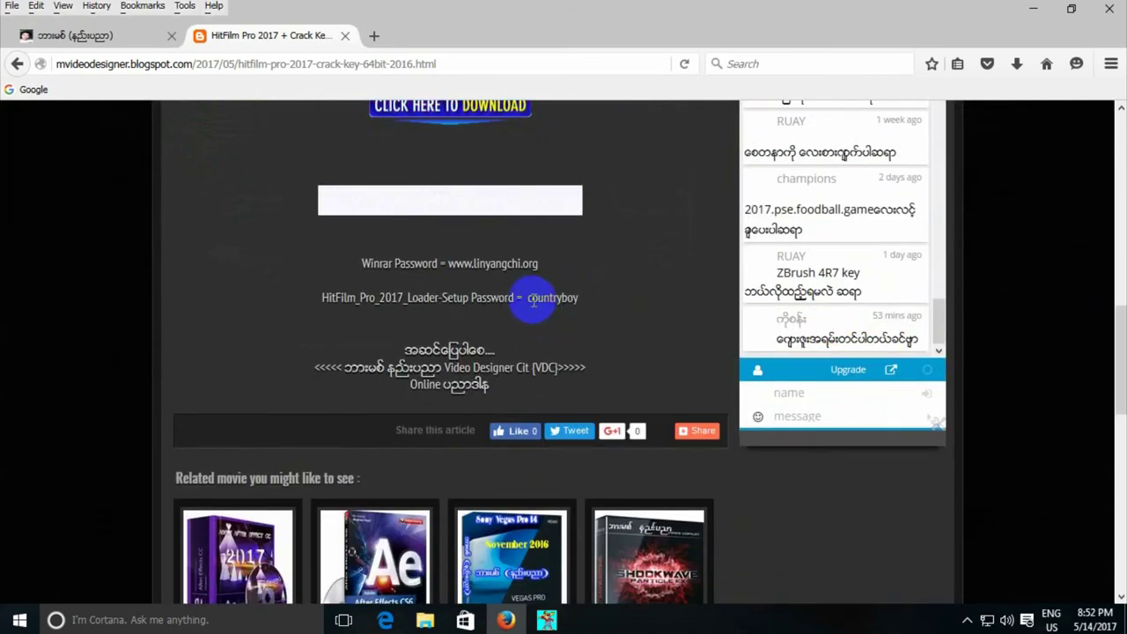
pyautogui.moveTo(562, 299); pyautogui.dragTo(578, 297)
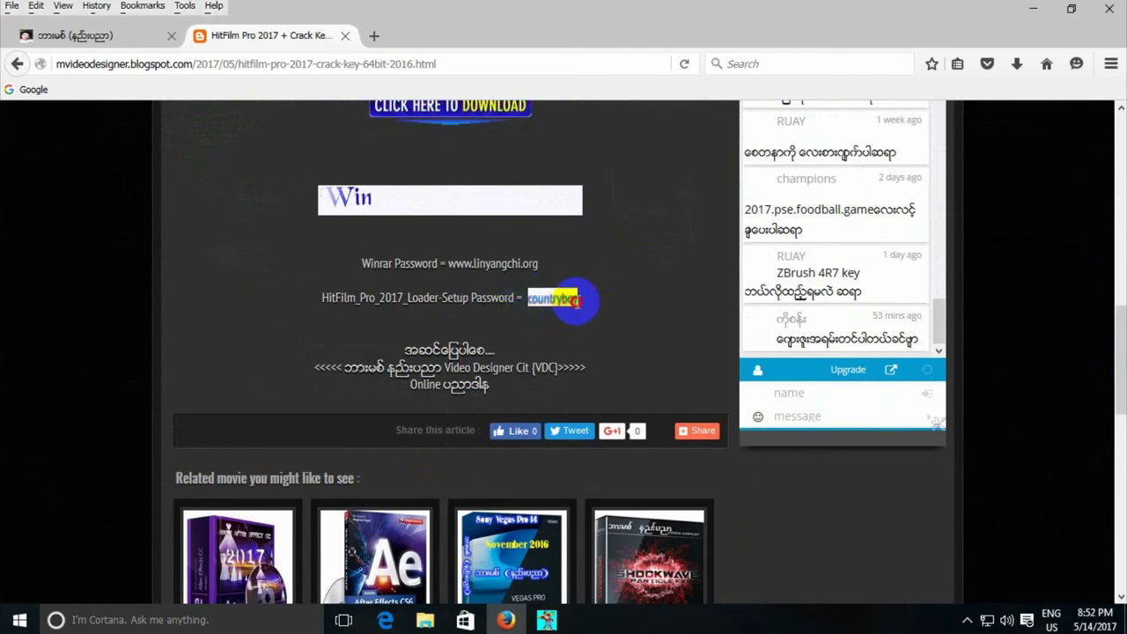
pyautogui.rightClick(558, 299)
pyautogui.click(595, 313)
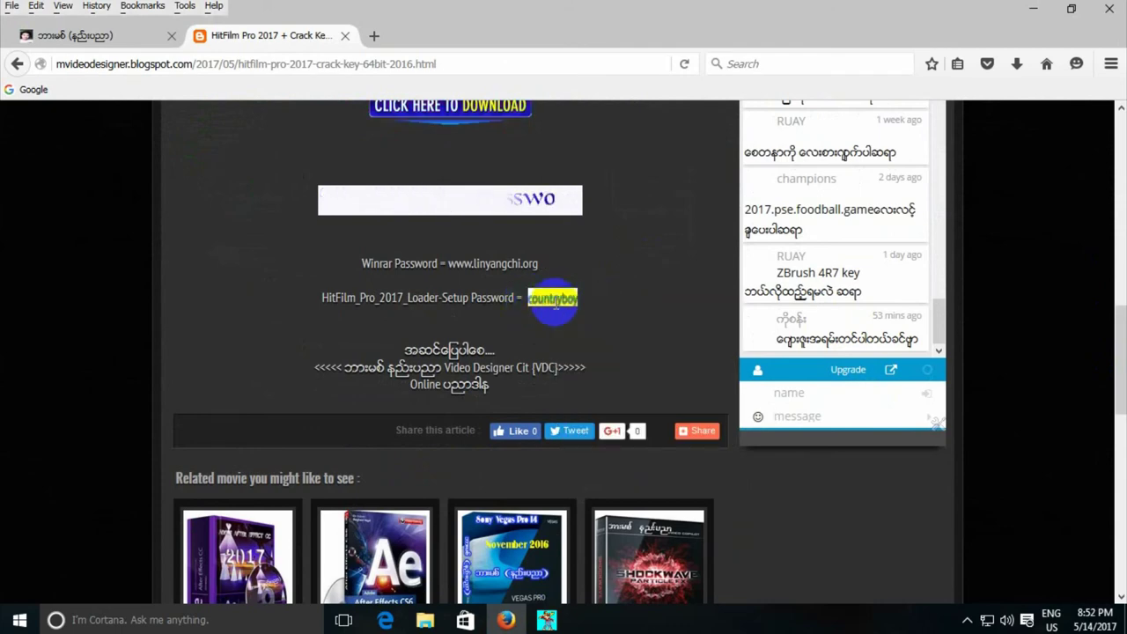
pyautogui.moveTo(521, 298); pyautogui.dragTo(555, 300)
pyautogui.click(534, 301)
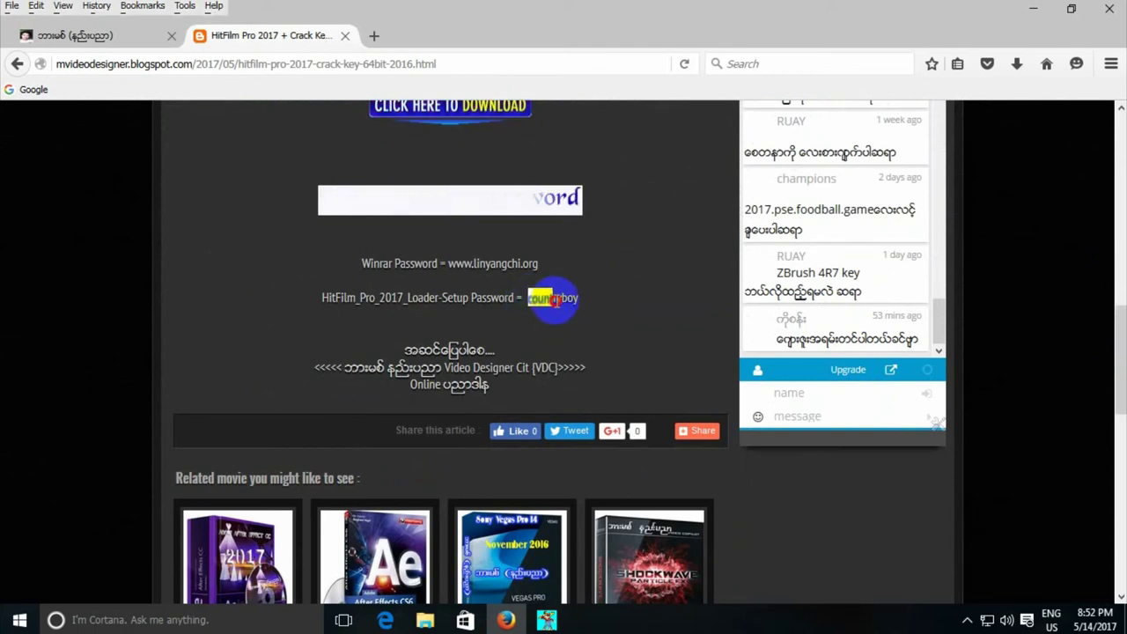
pyautogui.rightClick(558, 299)
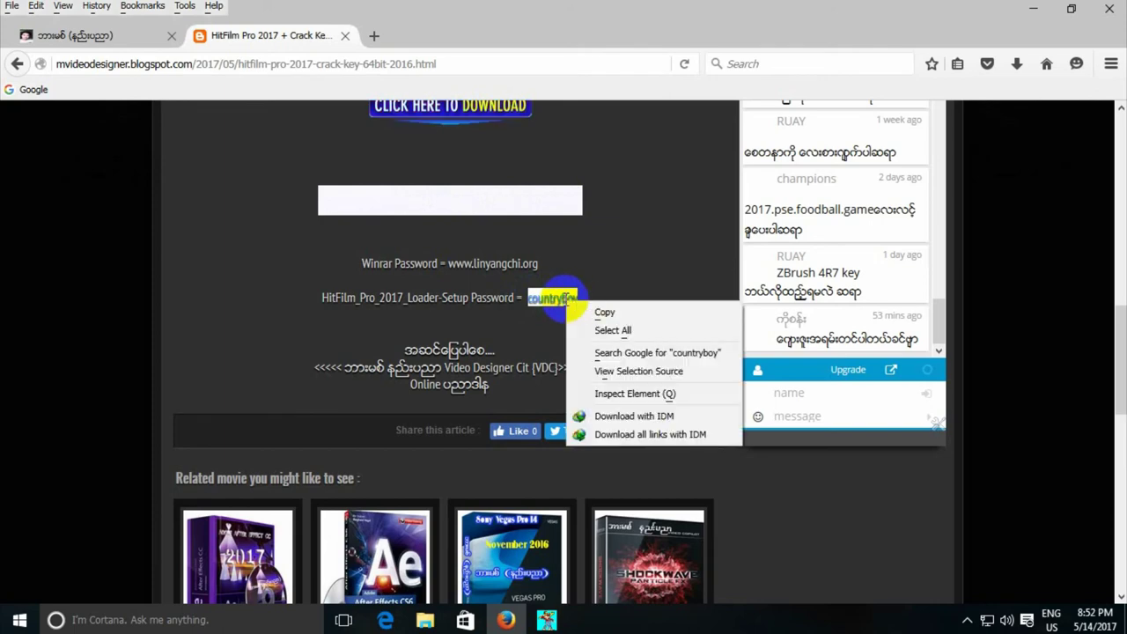
pyautogui.click(596, 307)
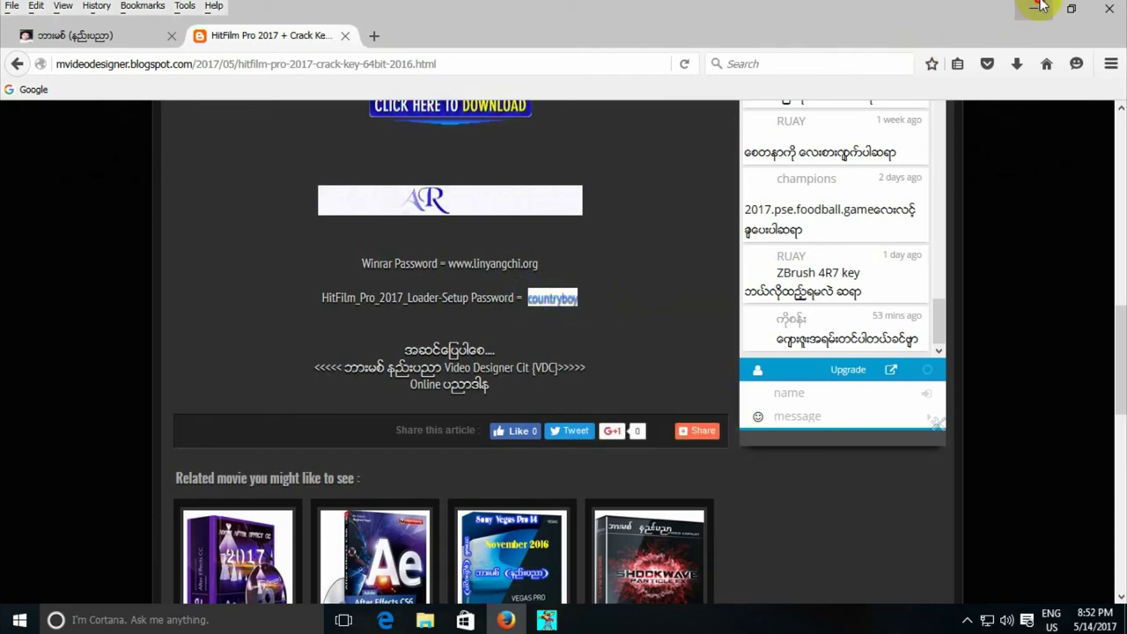
# Step: Minimize Firefox, paste the copied password into the activation loader setup's password field, and continue
pyautogui.click(1039, 7)
pyautogui.rightClick(565, 276)
pyautogui.click(603, 344)
pyautogui.click(725, 439)
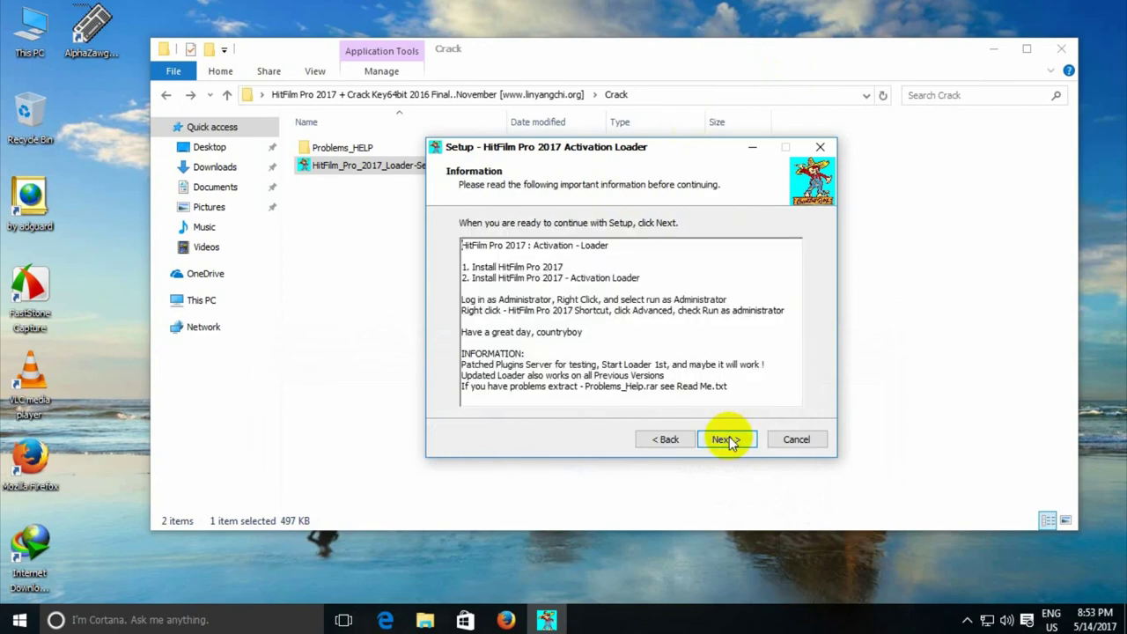
# Step: Install the activation loader into C:\Program Files\FXHOME\HitFilm Pro 2017 and finish its setup
pyautogui.click(724, 440)
pyautogui.click(724, 439)
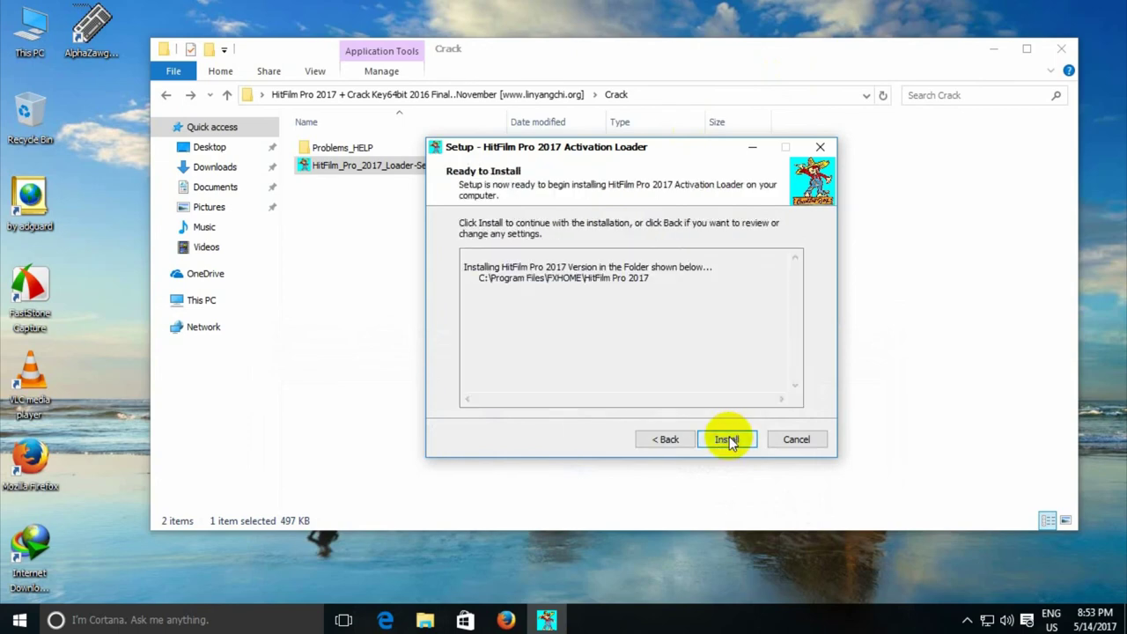
pyautogui.click(727, 440)
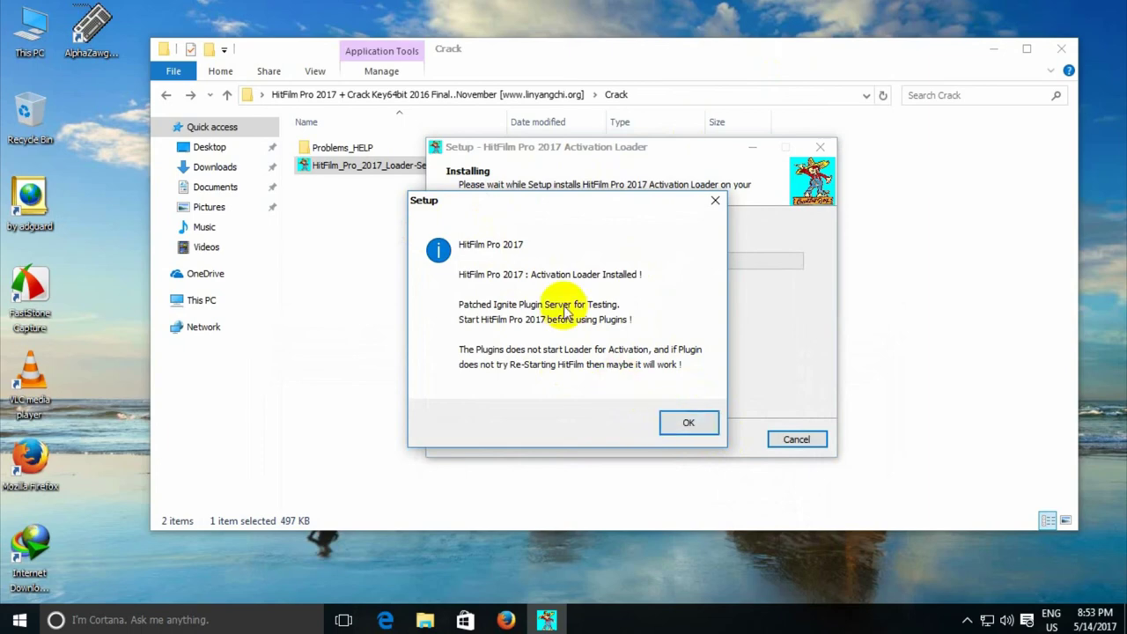
pyautogui.click(673, 422)
pyautogui.click(720, 435)
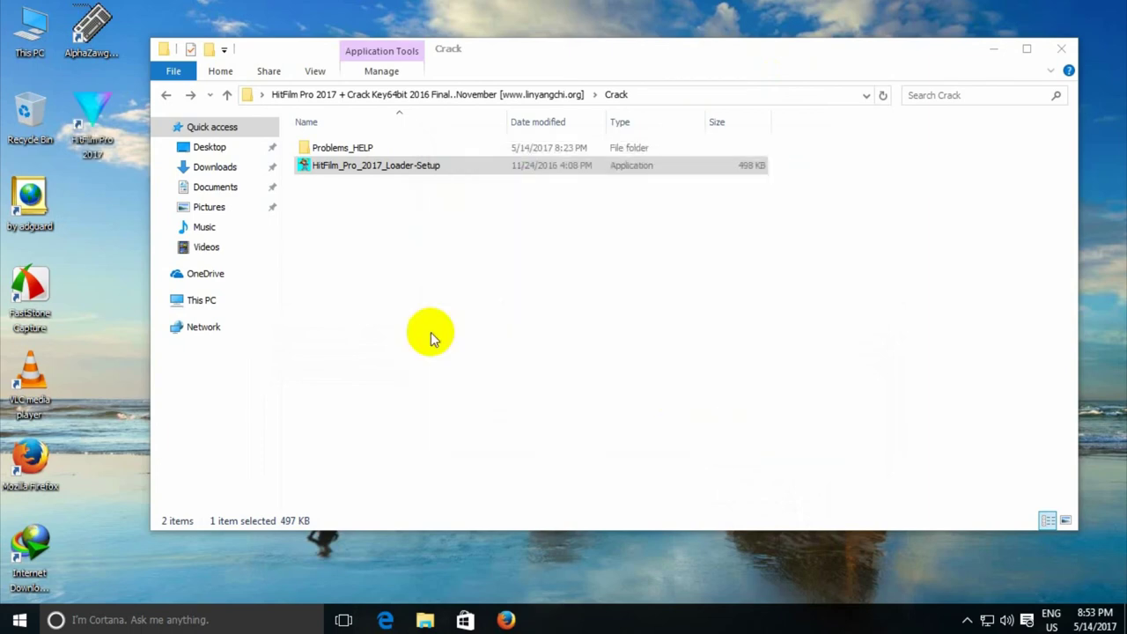
# Step: Close the Crack folder and refresh the desktop
pyautogui.moveTo(558, 38); pyautogui.dragTo(666, 55)
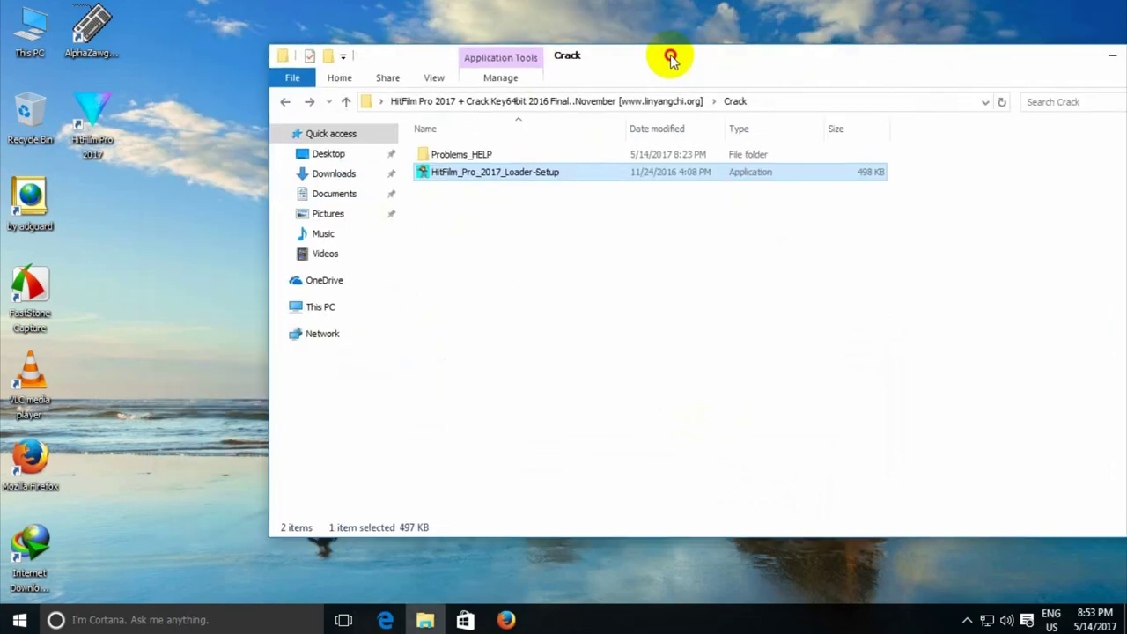
pyautogui.moveTo(913, 63); pyautogui.dragTo(630, 77)
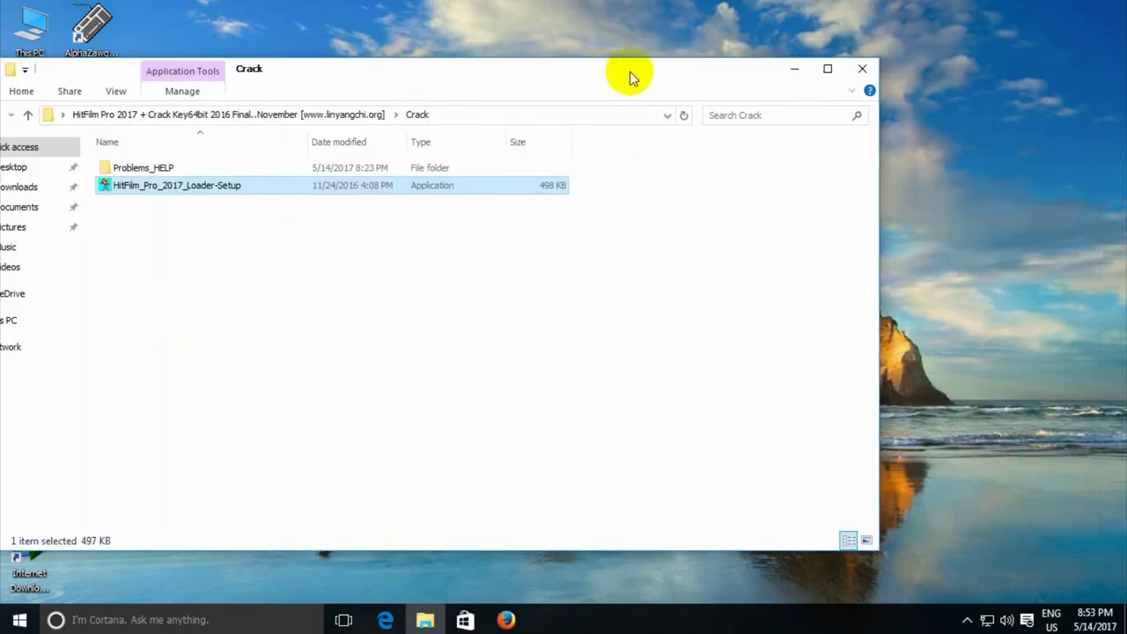
pyautogui.click(862, 68)
pyautogui.rightClick(507, 95)
pyautogui.click(531, 144)
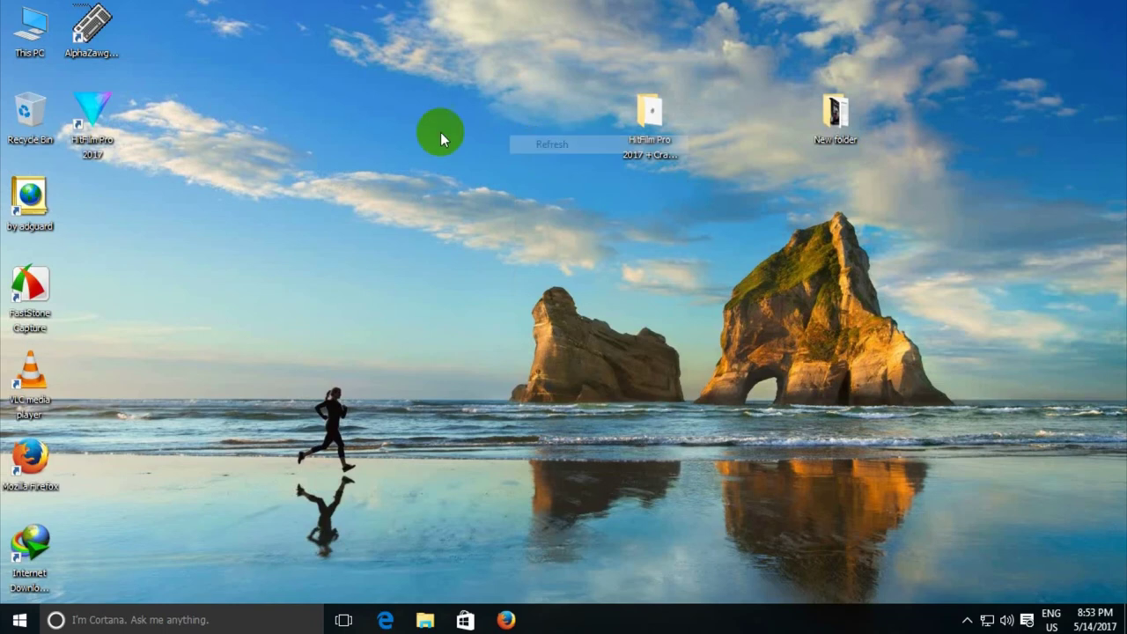
# Step: Launch HitFilm Pro 2017 from its shortcut moved to mid-desktop, and start compositing in a new 720p HD @ 25 fps project
pyautogui.moveTo(109, 123); pyautogui.dragTo(544, 308)
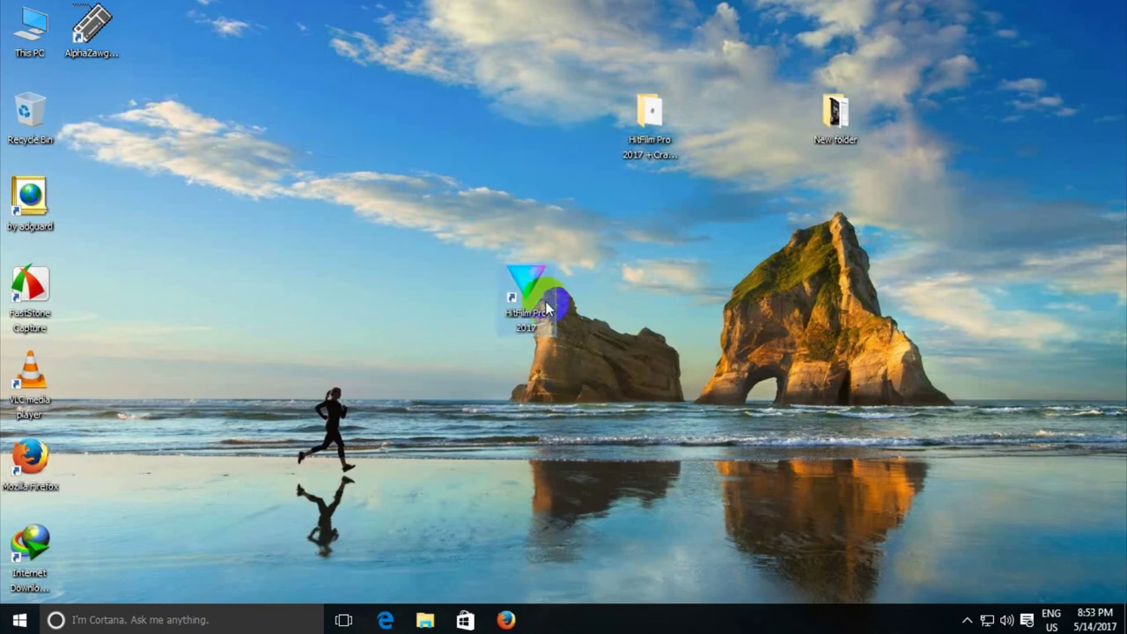
pyautogui.doubleClick(537, 300)
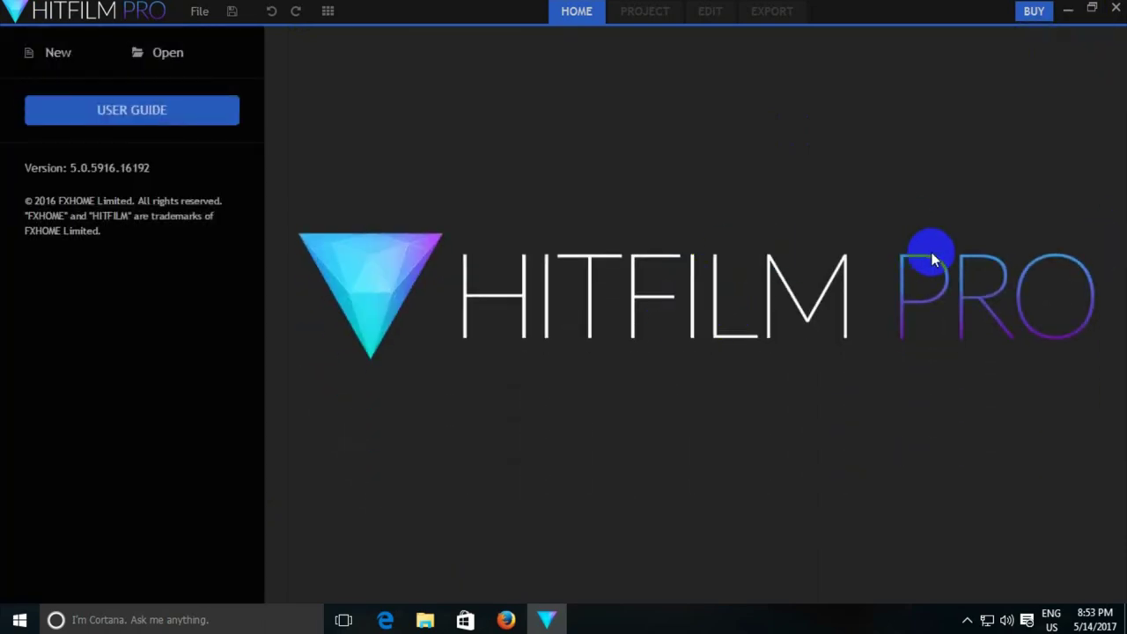
pyautogui.click(60, 54)
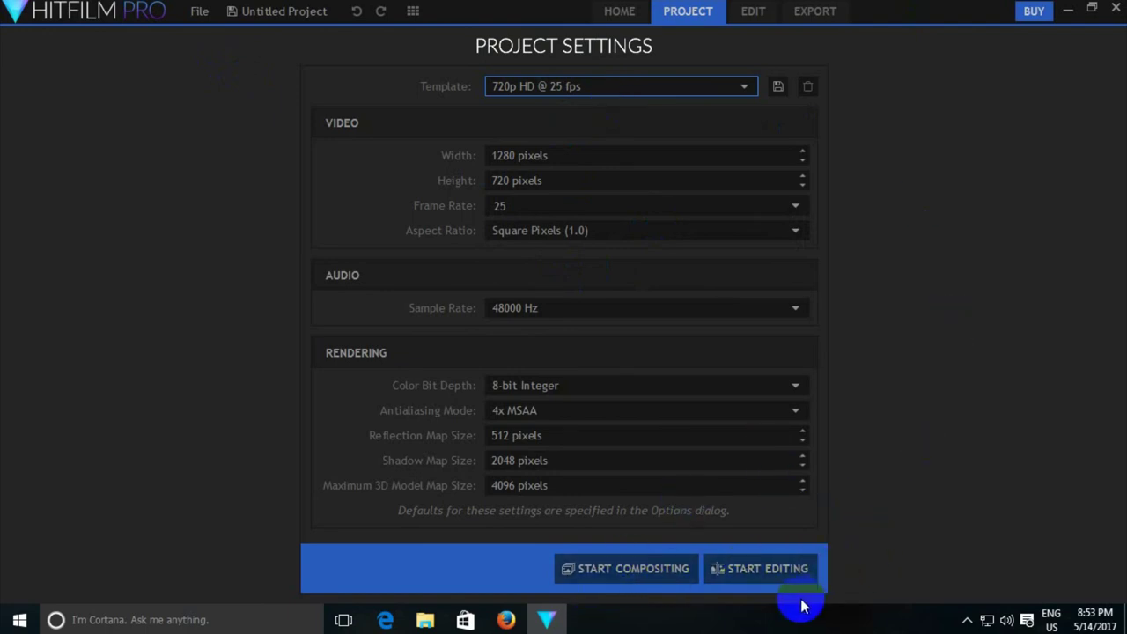
pyautogui.click(652, 569)
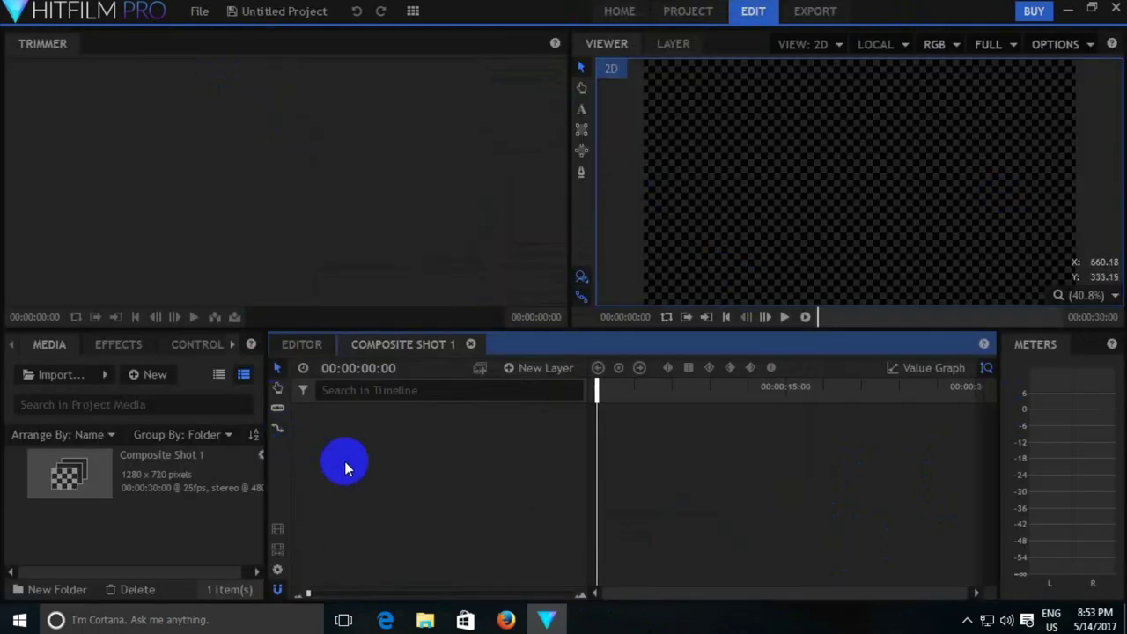
# Step: Look over the project's effects, controls and media, and restore HitFilm Pro to a smaller window
pyautogui.click(126, 350)
pyautogui.click(189, 347)
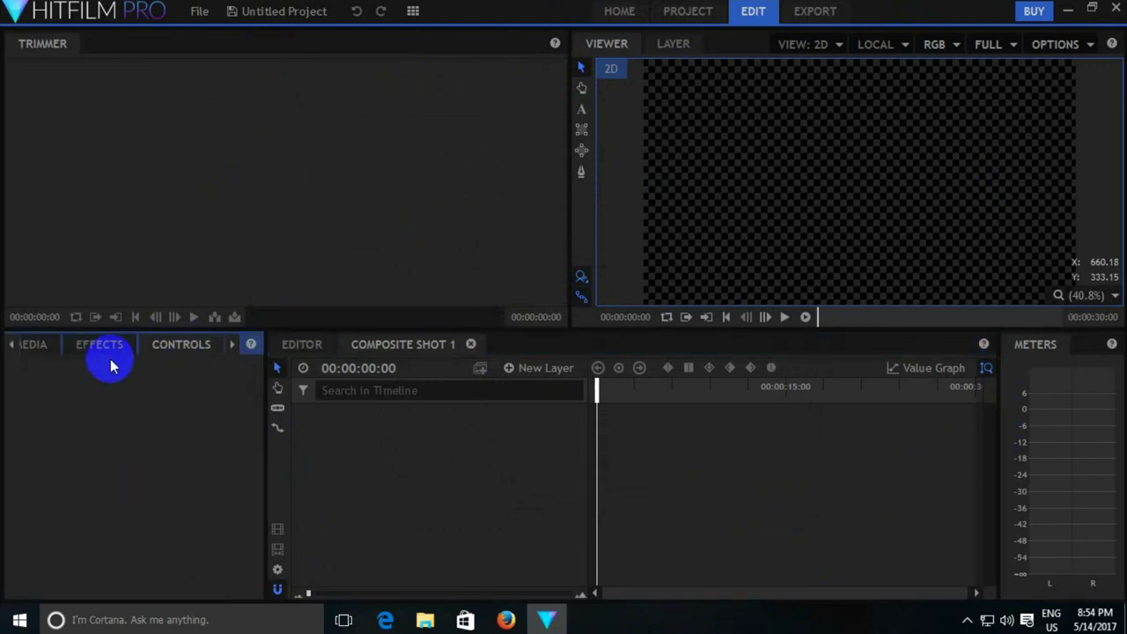
pyautogui.click(48, 348)
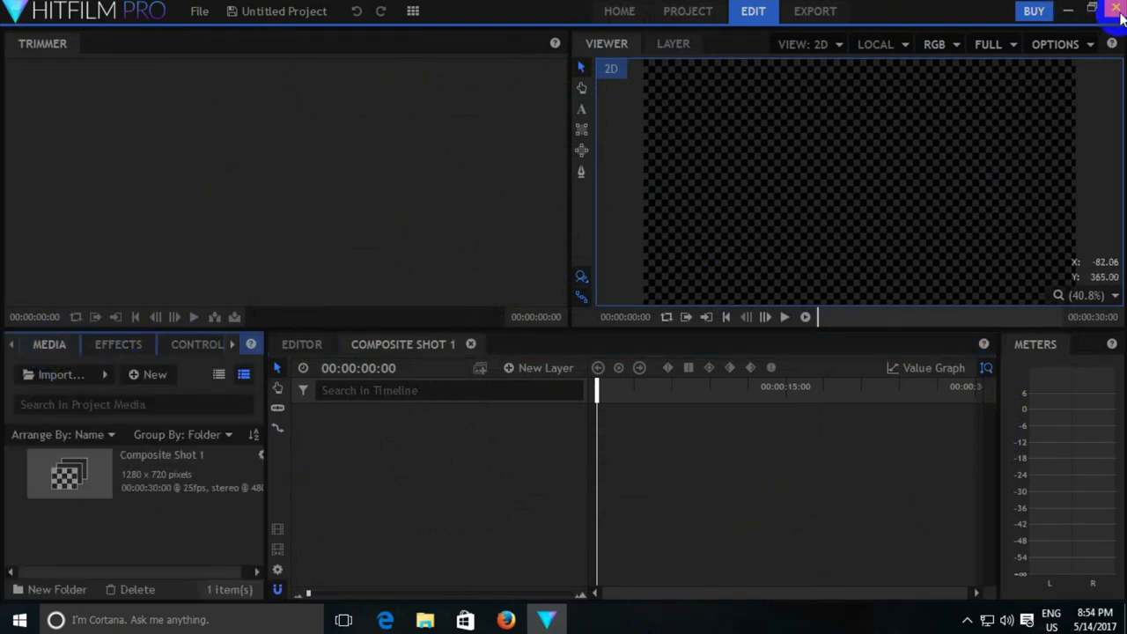
pyautogui.click(1089, 11)
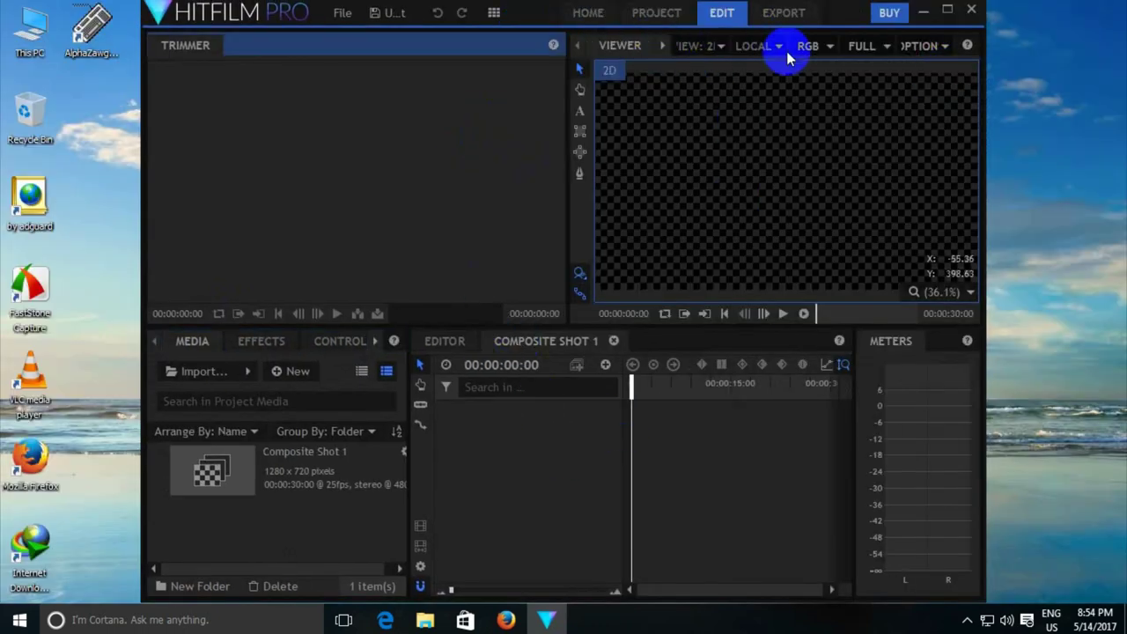
# Step: Switch to Firefox, view the heading above the followers on the linyangchi.org home page, and minimize the browser
pyautogui.click(498, 620)
pyautogui.click(139, 35)
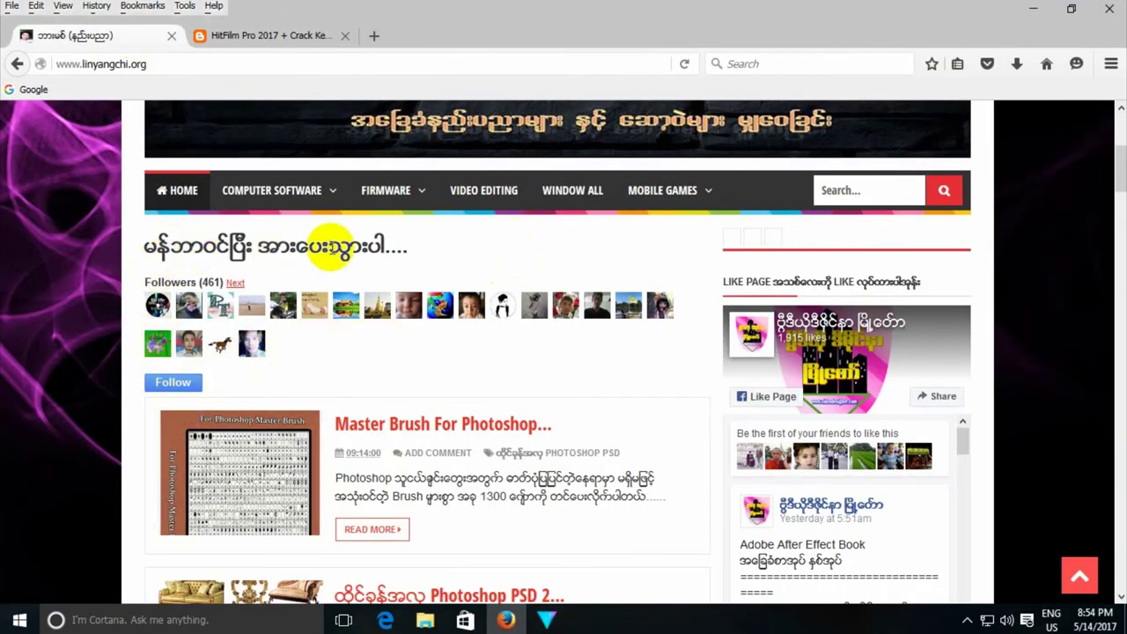
pyautogui.moveTo(428, 239); pyautogui.dragTo(167, 255)
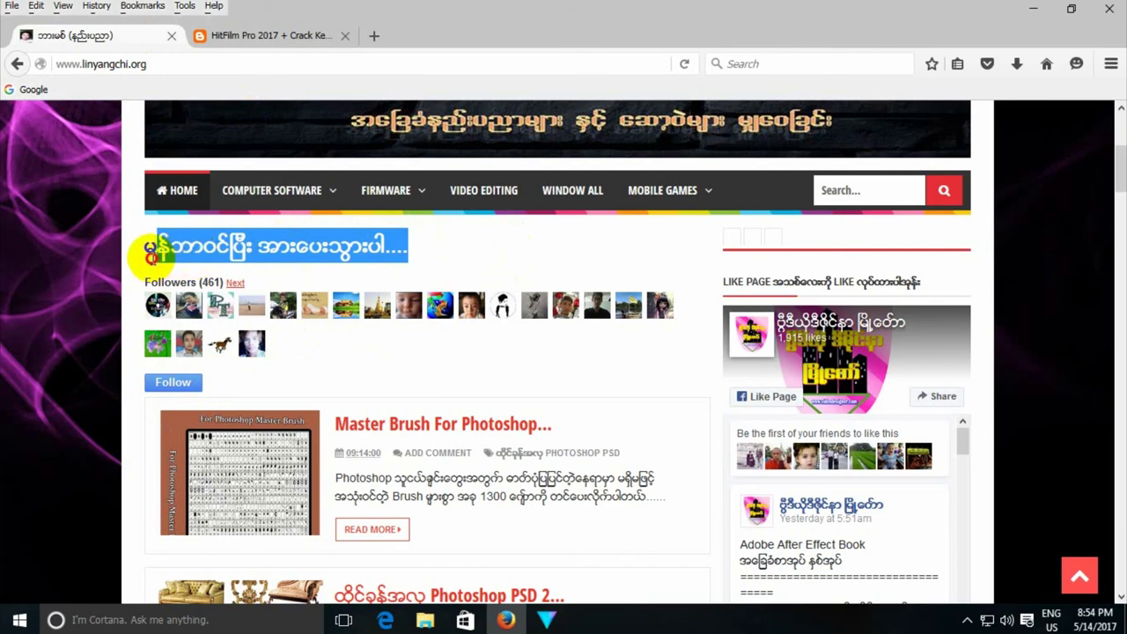
pyautogui.moveTo(1118, 174); pyautogui.dragTo(1031, 202)
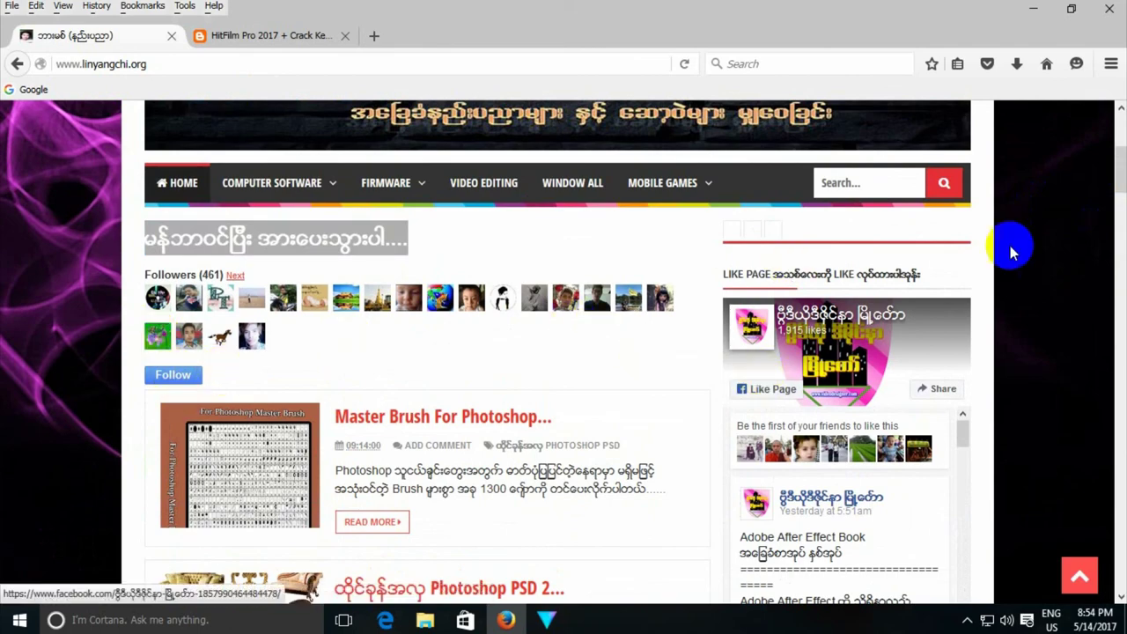
pyautogui.click(1028, 8)
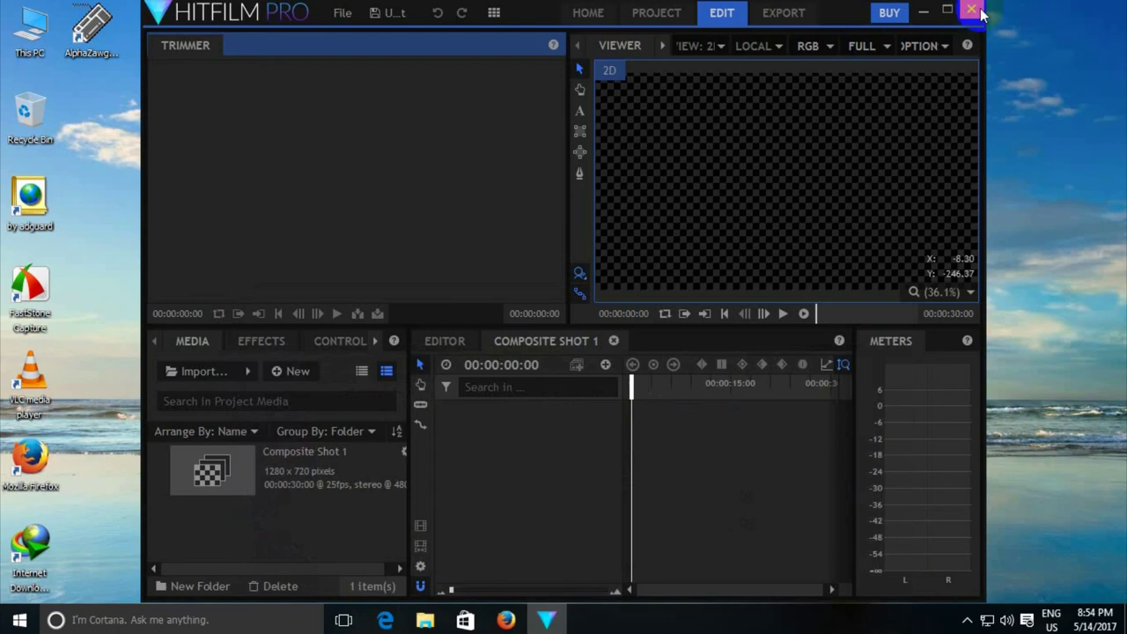
# Step: Close HitFilm Pro and refresh the desktop twice
pyautogui.click(971, 11)
pyautogui.click(525, 297)
pyautogui.rightClick(580, 262)
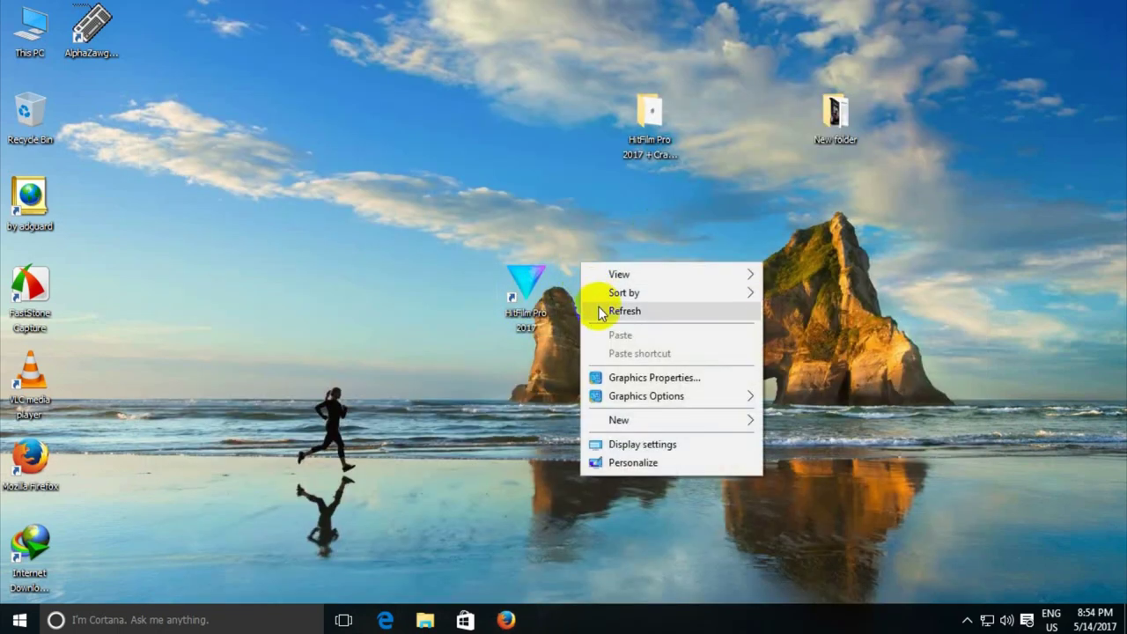
pyautogui.click(595, 307)
pyautogui.rightClick(593, 277)
pyautogui.click(617, 324)
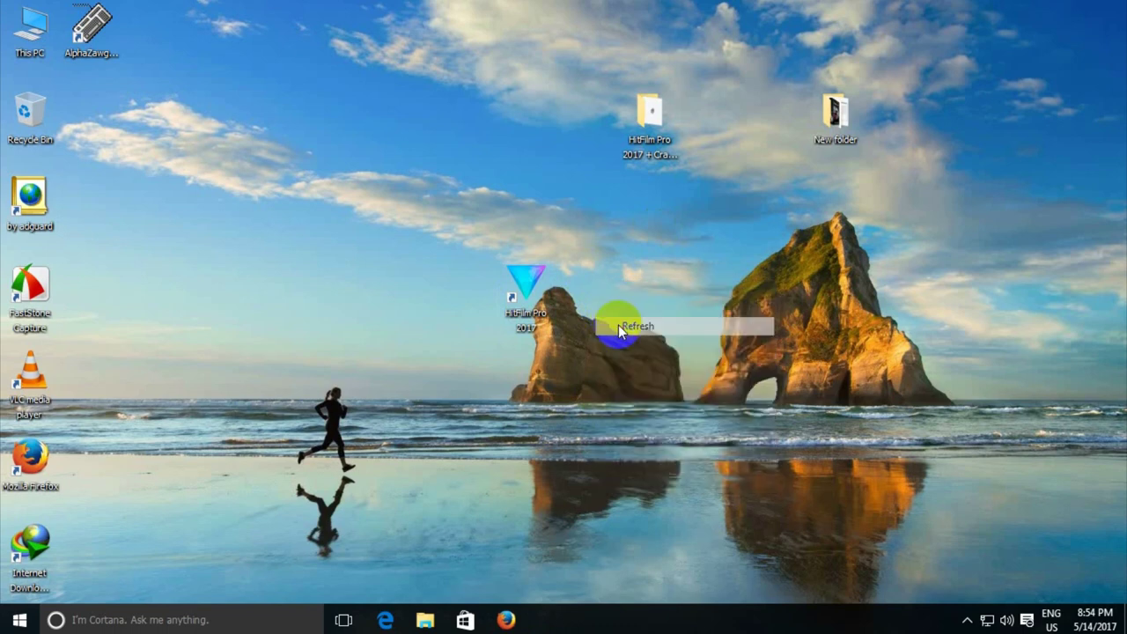